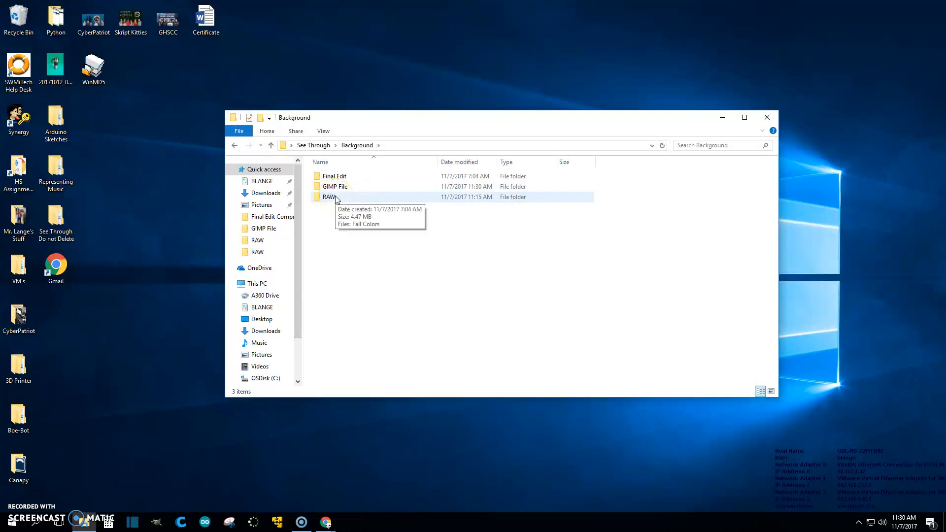
Open the RAW folder and preview its image as a large thumbnail, returning to the details view.
double_click(337, 199)
click(332, 177)
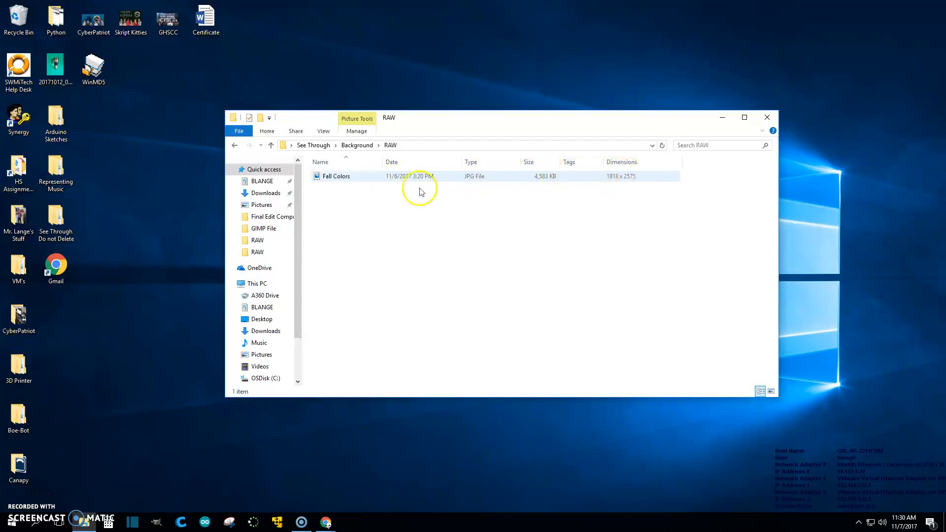
click(741, 298)
click(771, 391)
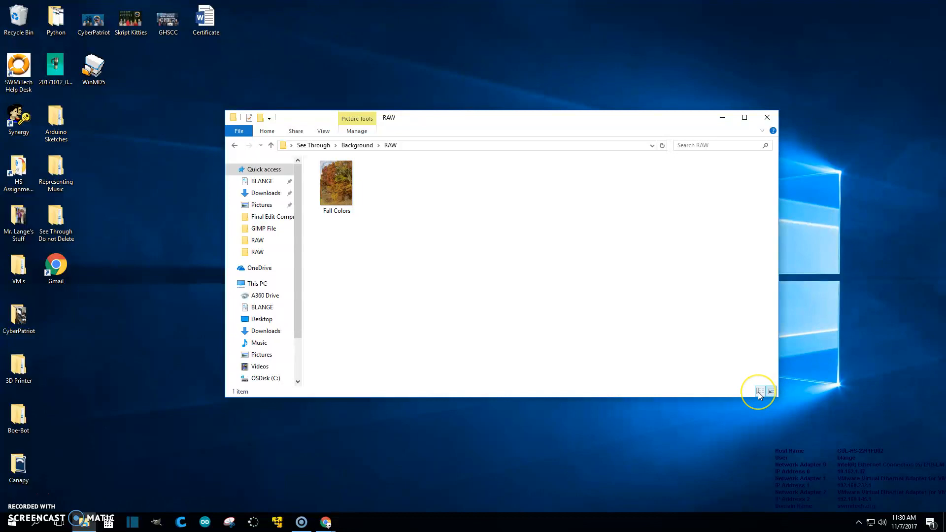
click(760, 392)
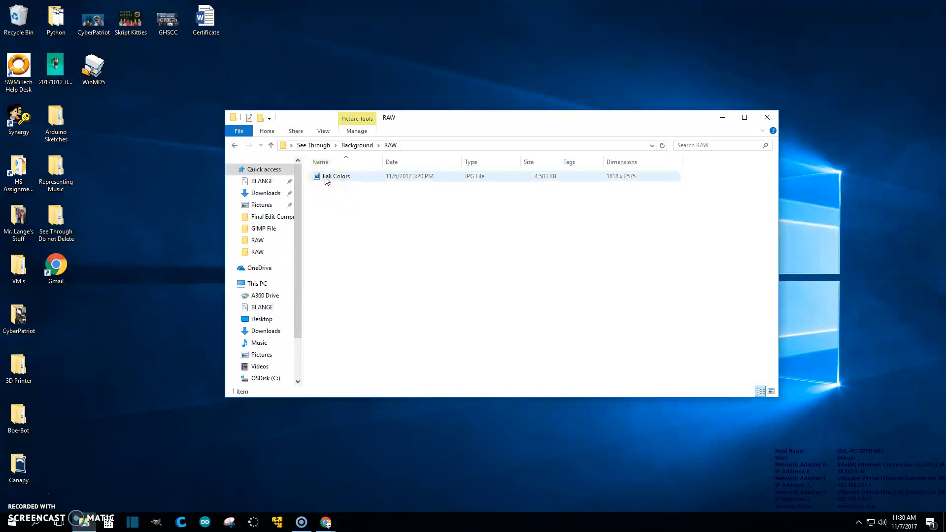
click(333, 180)
click(330, 180)
right_click(330, 180)
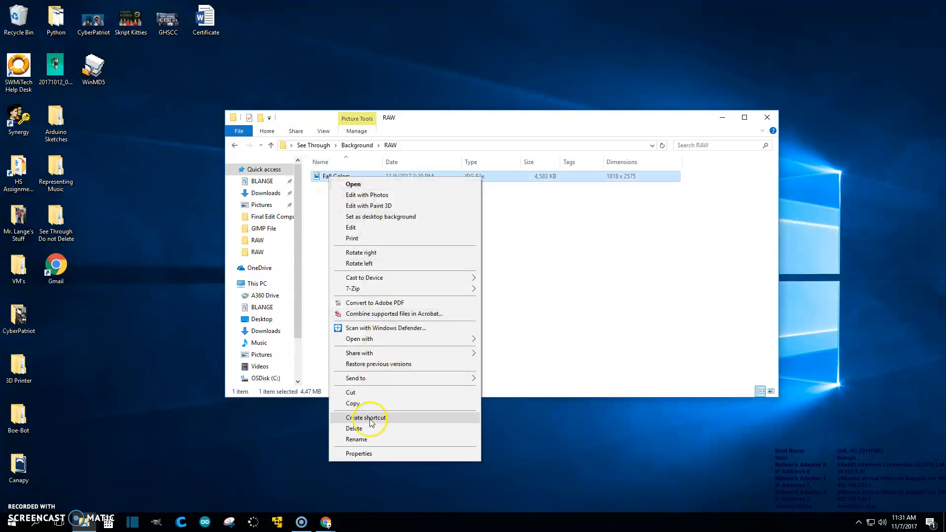
click(366, 442)
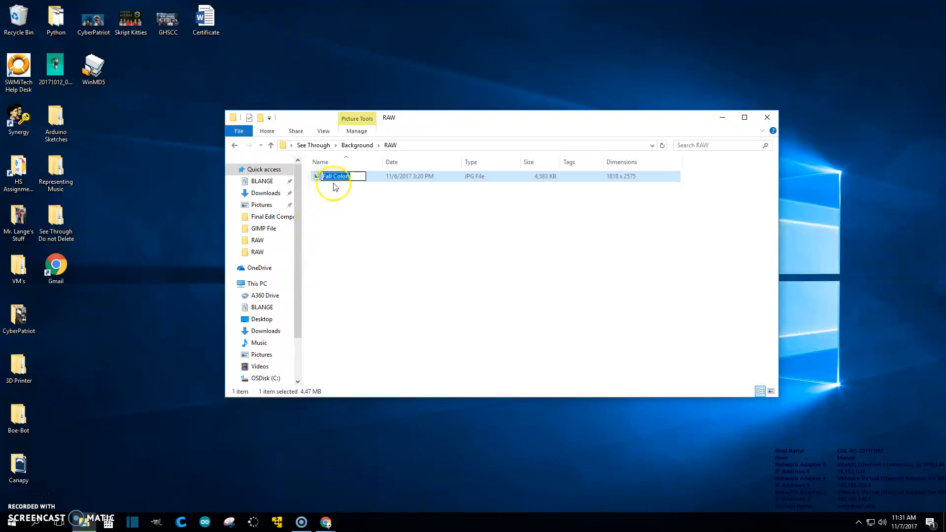
click(361, 239)
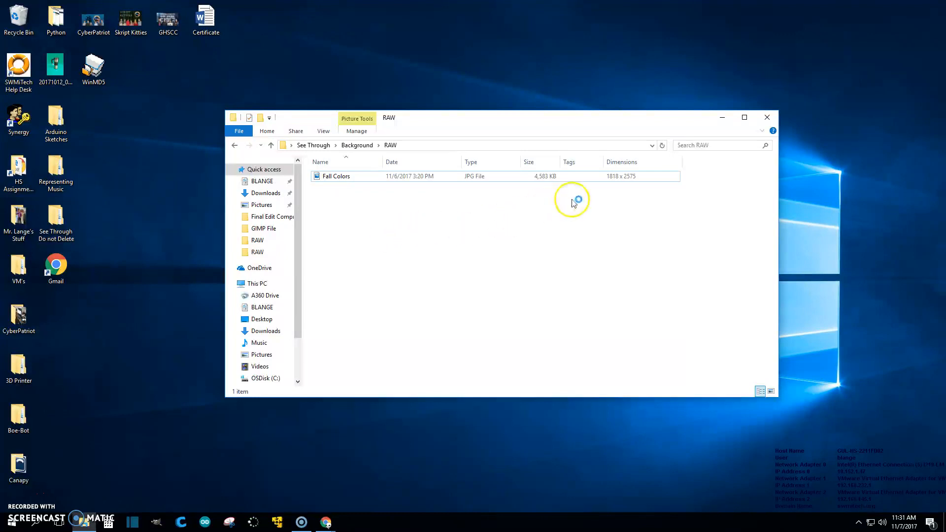
Check the Fall Colors image's dimensions in the file details and view the picture in Photos.
click(613, 180)
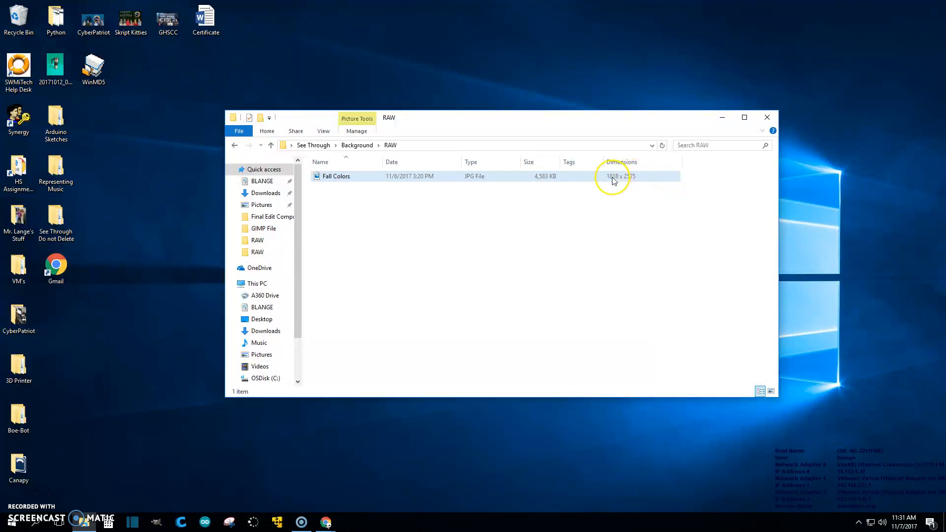
click(629, 181)
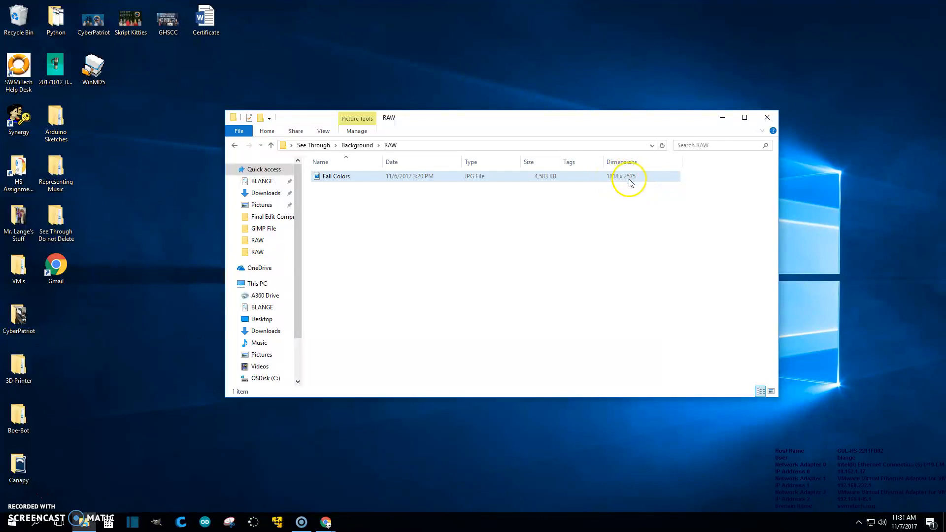
right_click(698, 159)
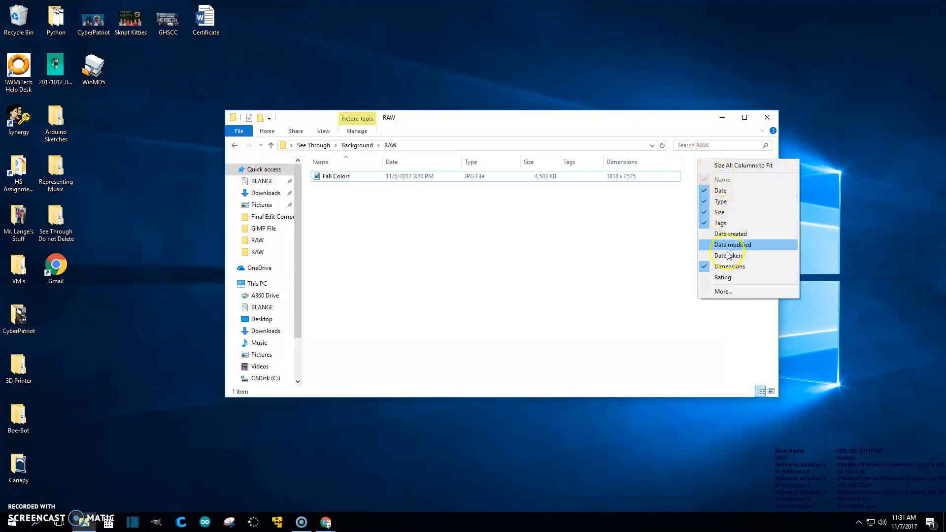
click(726, 268)
click(628, 229)
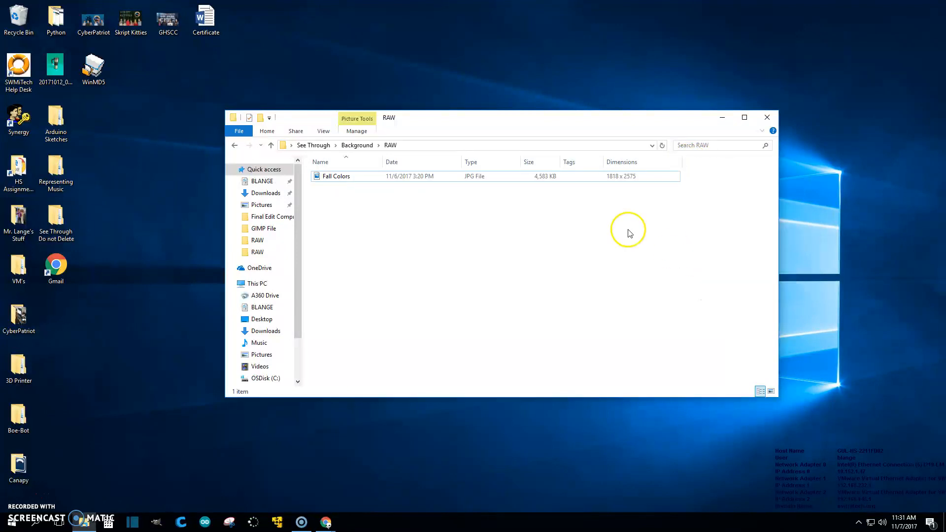
double_click(344, 176)
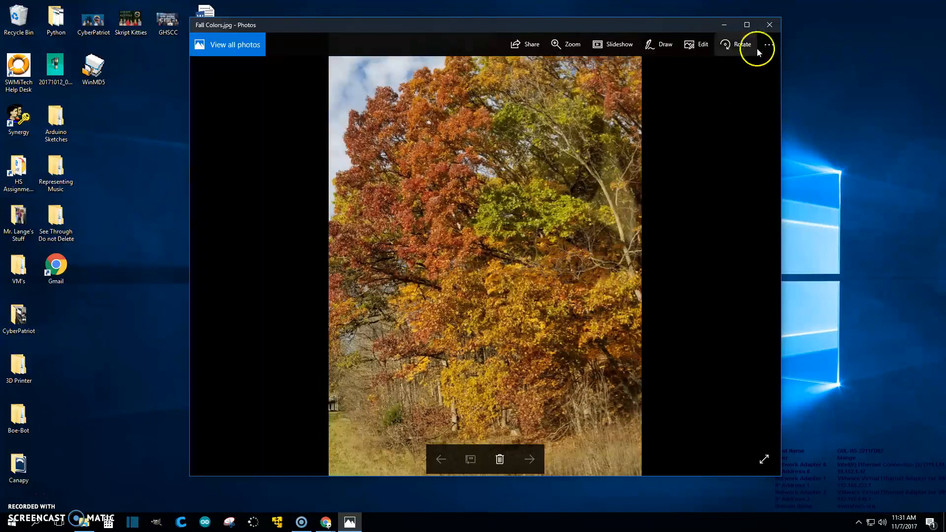
click(766, 27)
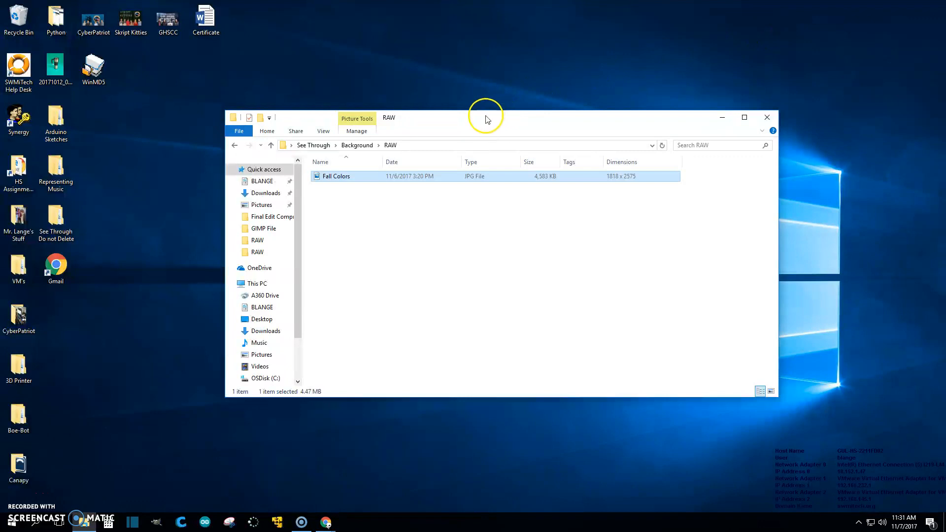
Launch GIMP, arrange it beside the RAW folder window, and load the Fall Colors JPG from that folder into it.
click(157, 523)
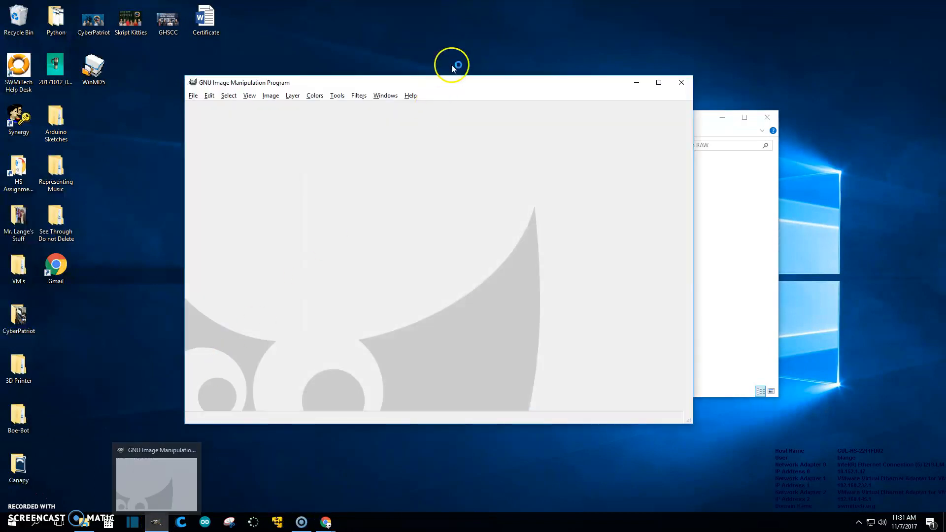
drag(453, 82, 312, 74)
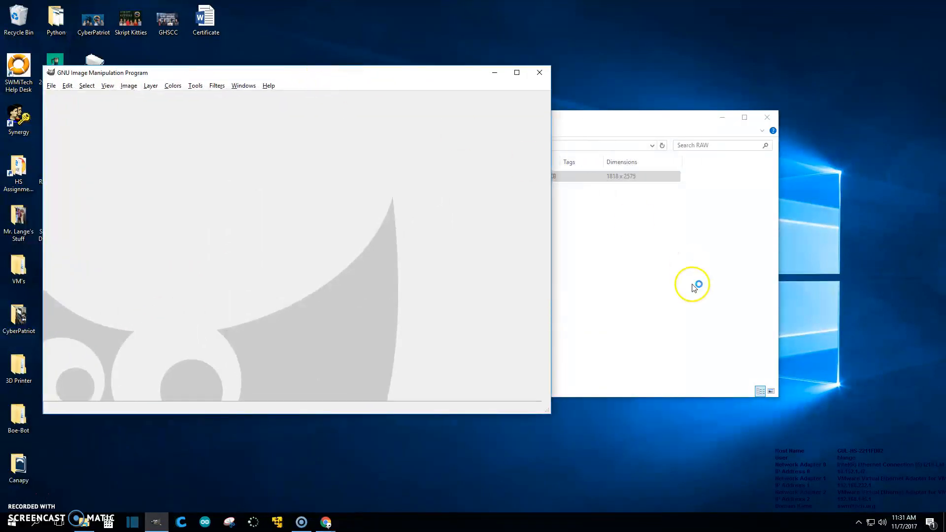
click(657, 277)
drag(616, 122, 803, 171)
click(525, 228)
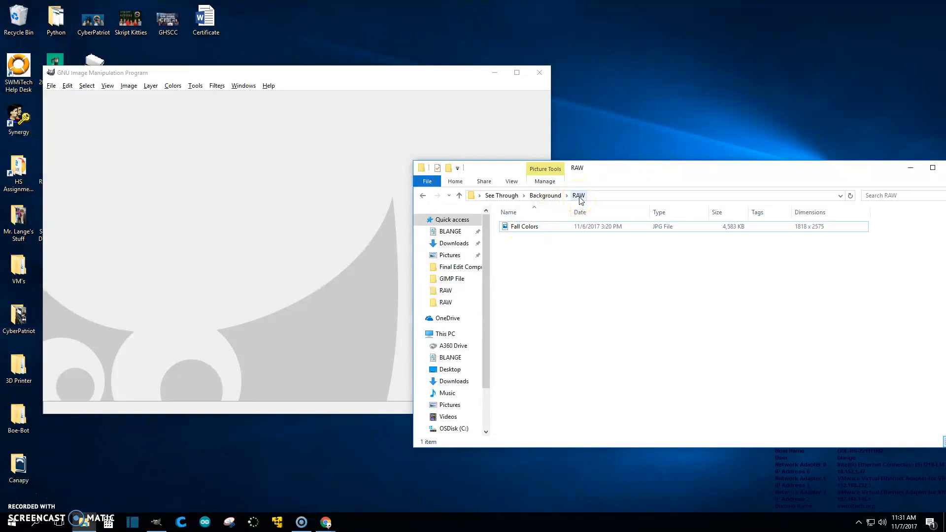
click(534, 228)
drag(528, 231, 271, 274)
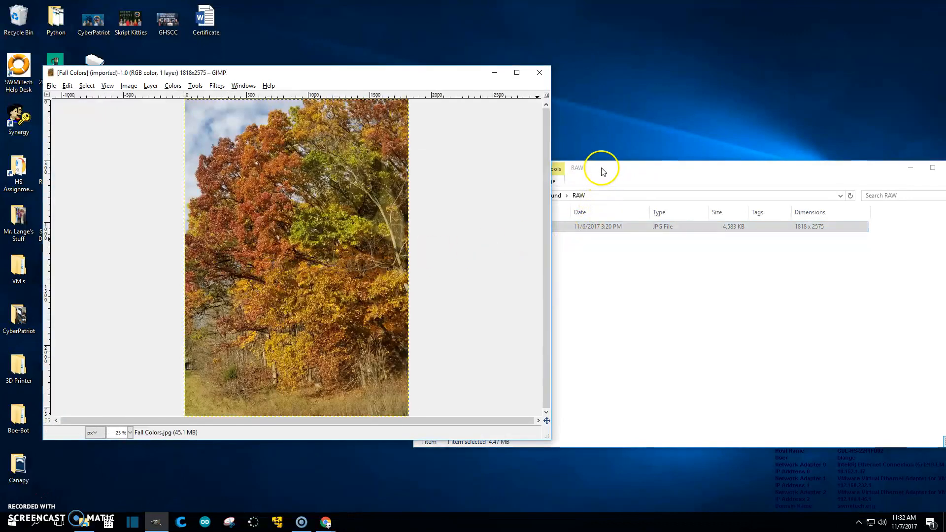
Save the image as Fall Colors.xcf in the GIMP File folder under Desktop, See Through, Background.
click(51, 87)
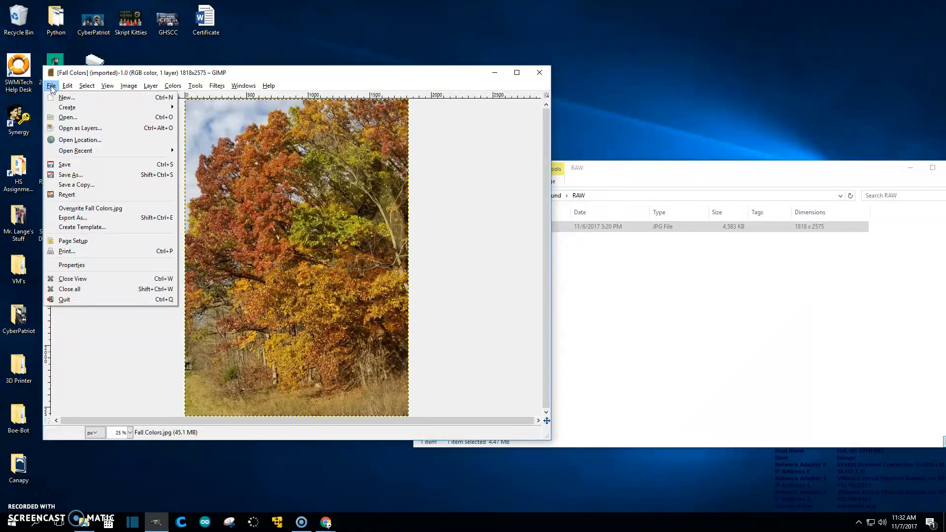
click(74, 175)
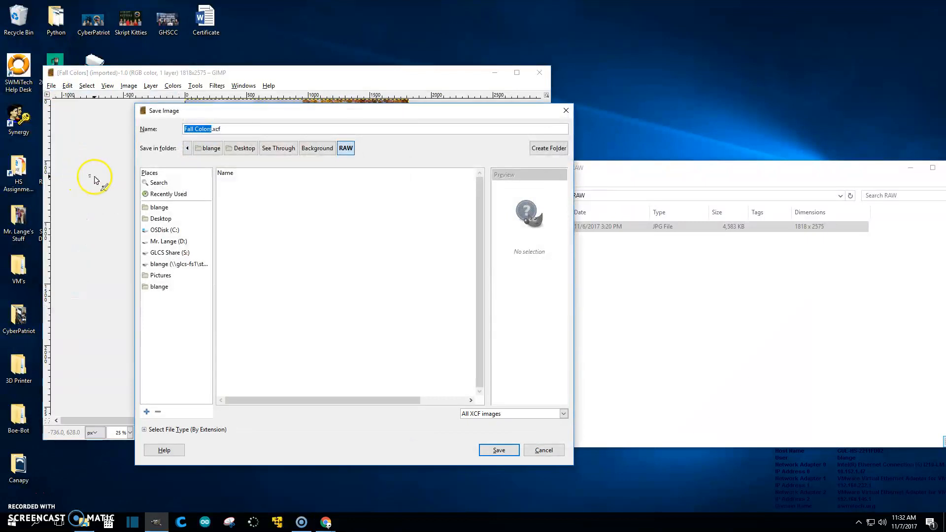
click(165, 220)
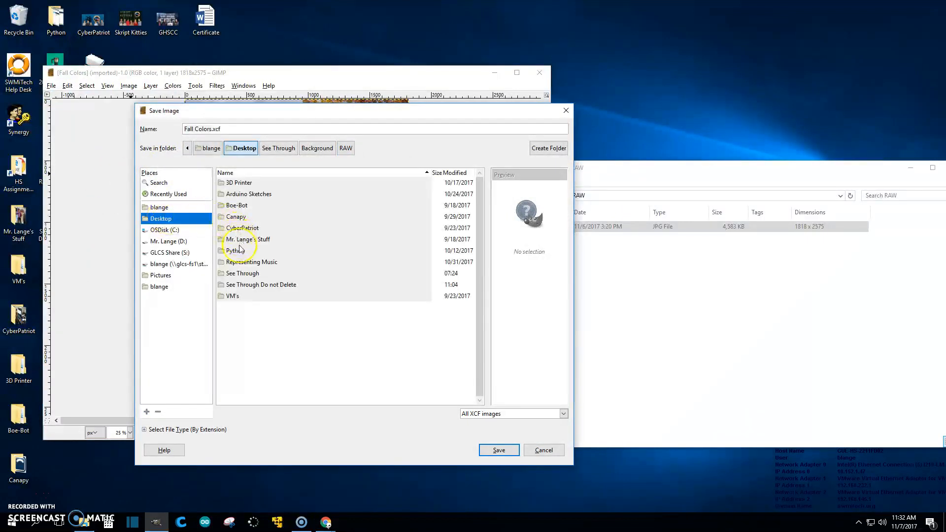
double_click(240, 272)
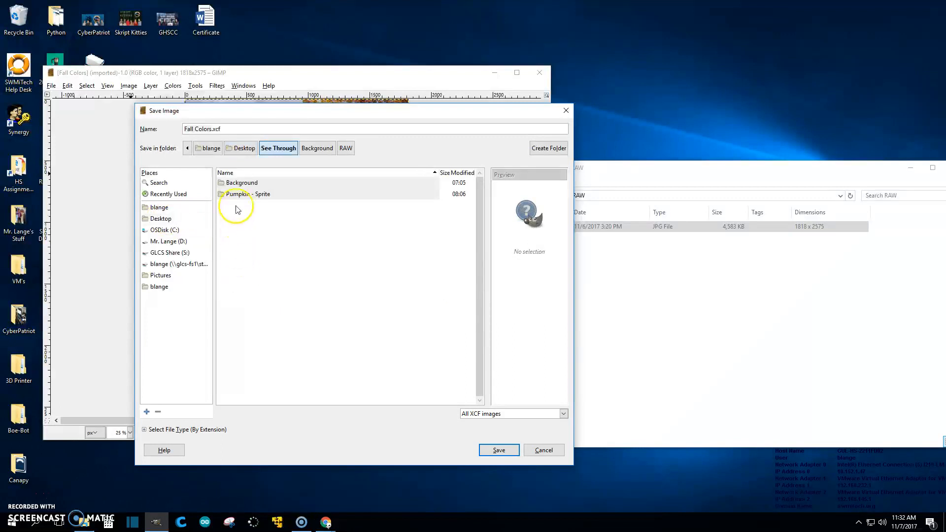
double_click(236, 187)
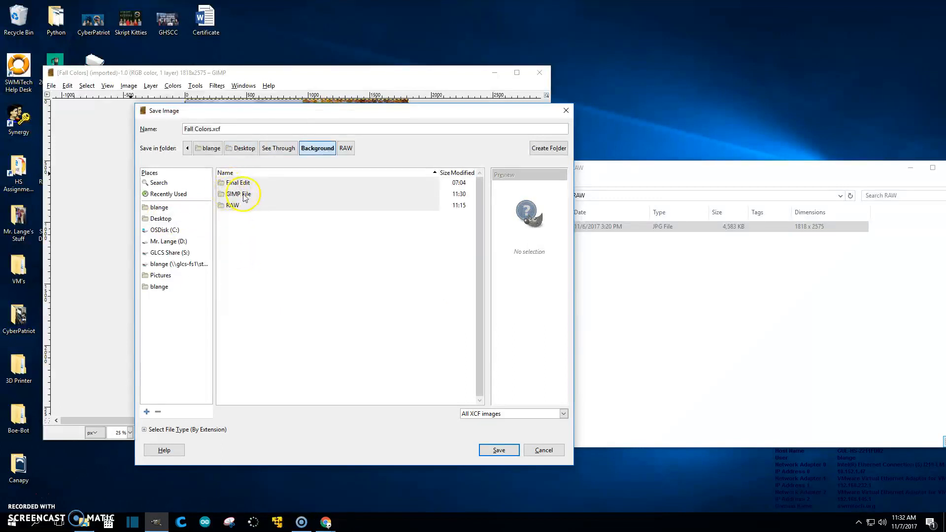
double_click(240, 195)
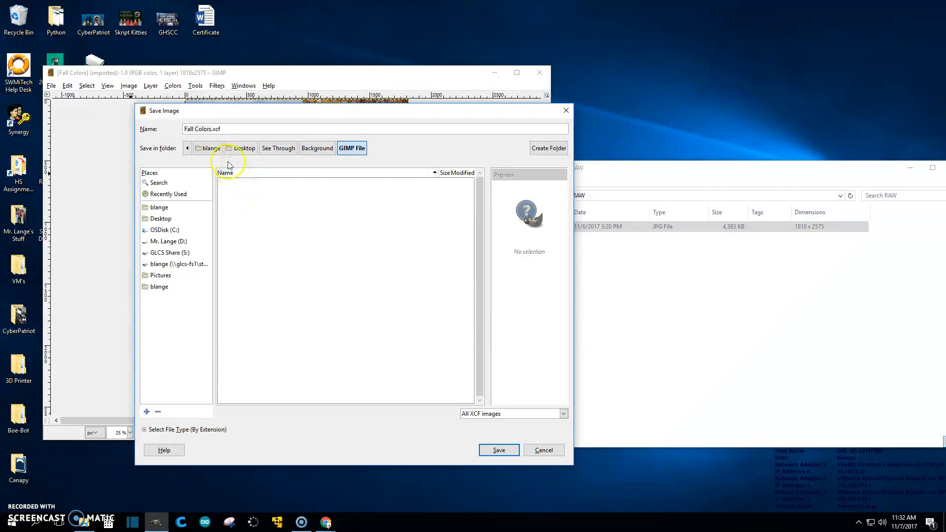
click(224, 128)
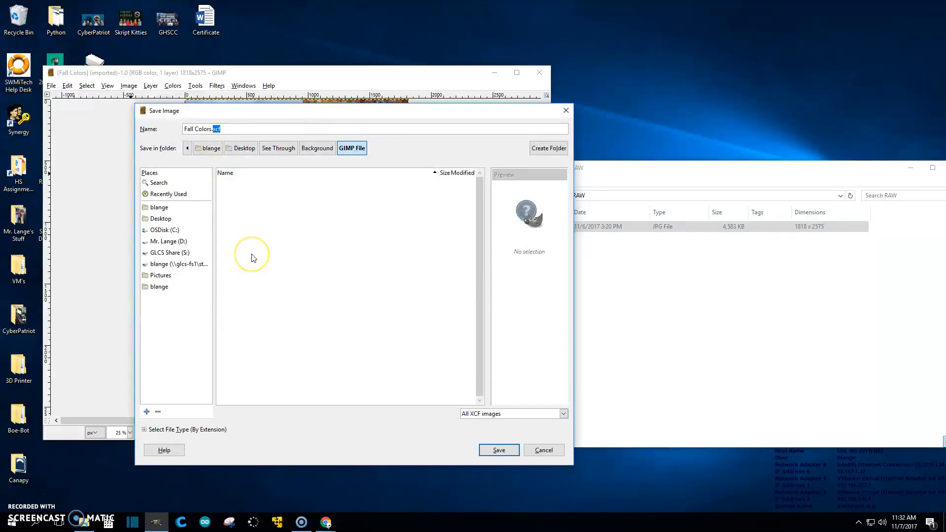
click(260, 235)
click(499, 449)
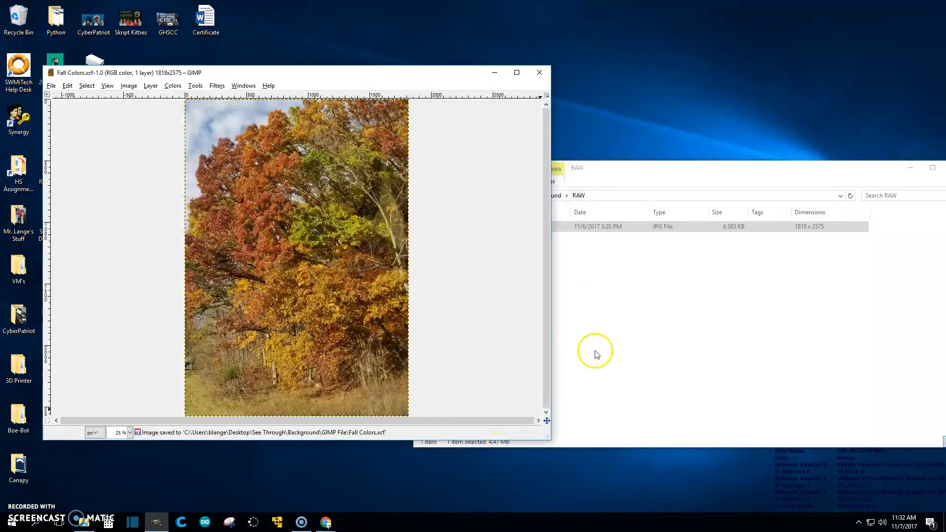
Check the GIMP File folder inside Background for the saved Fall Colors file.
click(655, 315)
click(541, 196)
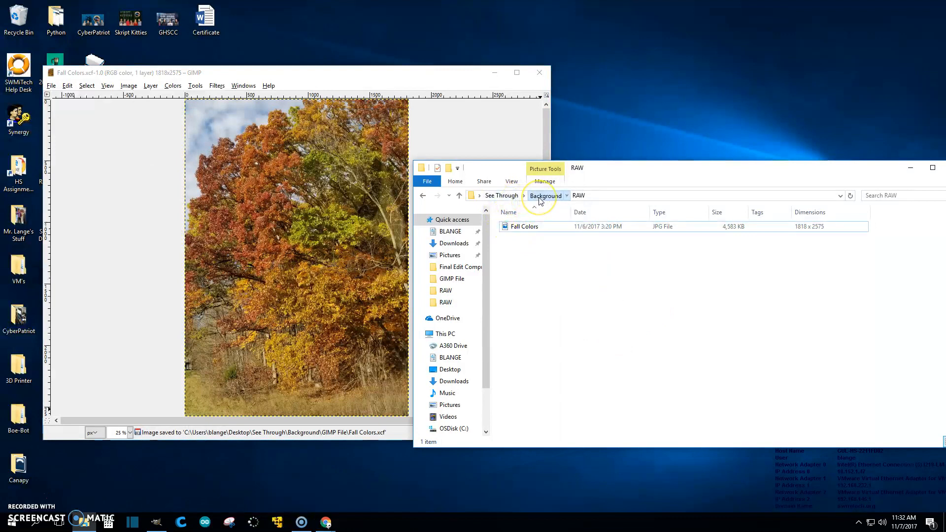
double_click(522, 237)
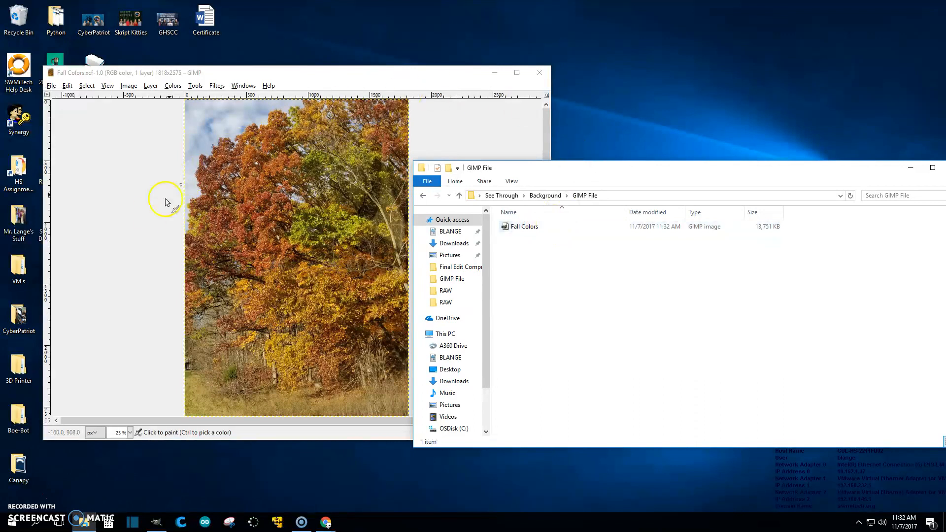
Maximize the GIMP window and set the image's display unit to pixels.
click(150, 222)
drag(310, 73, 404, 10)
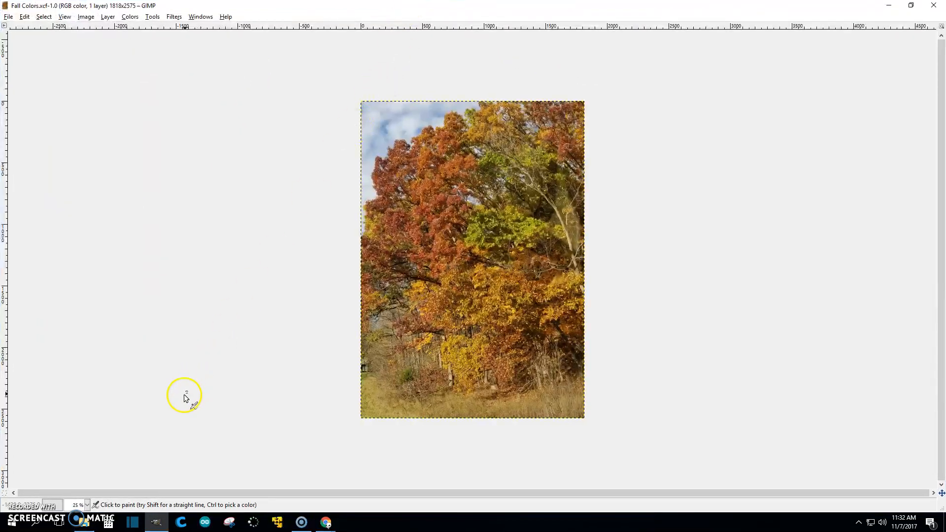
click(59, 506)
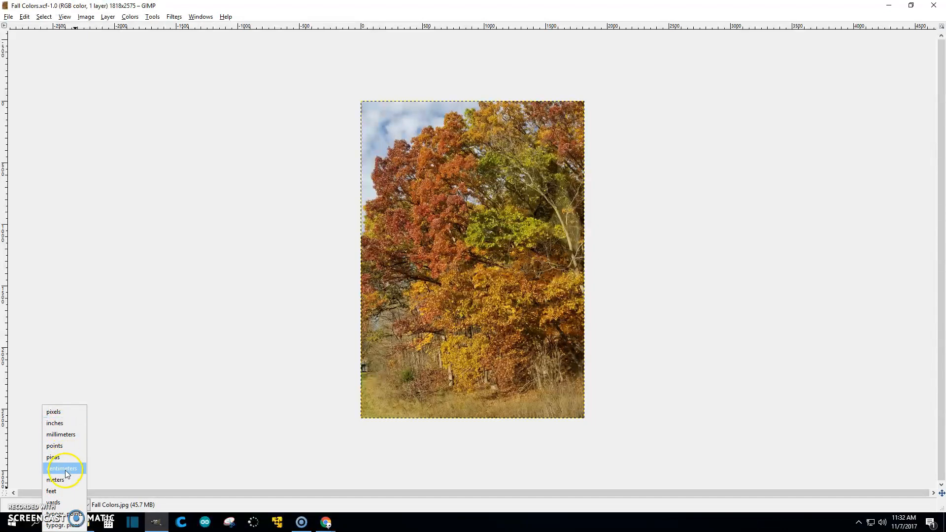
click(54, 412)
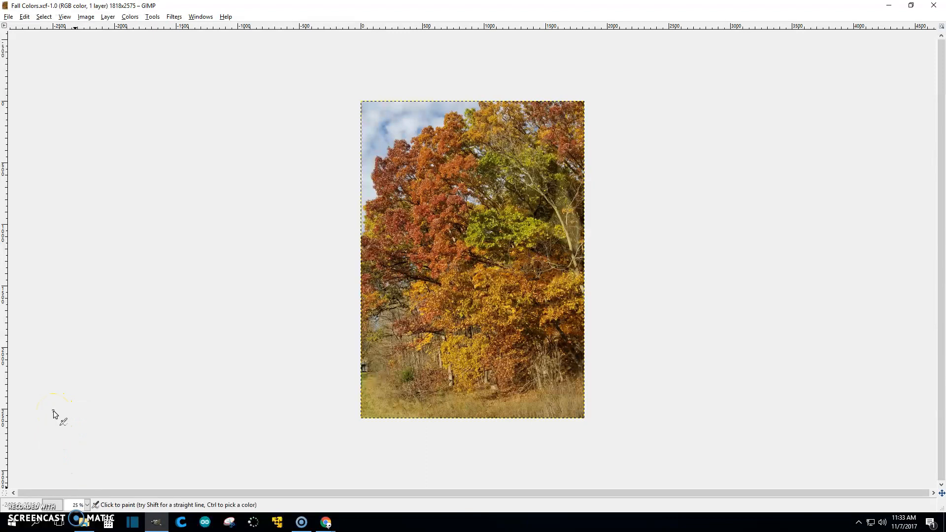
Set the zoom to 100 % and examine the Fall Colors image from its sky down to the grass.
click(87, 505)
click(80, 458)
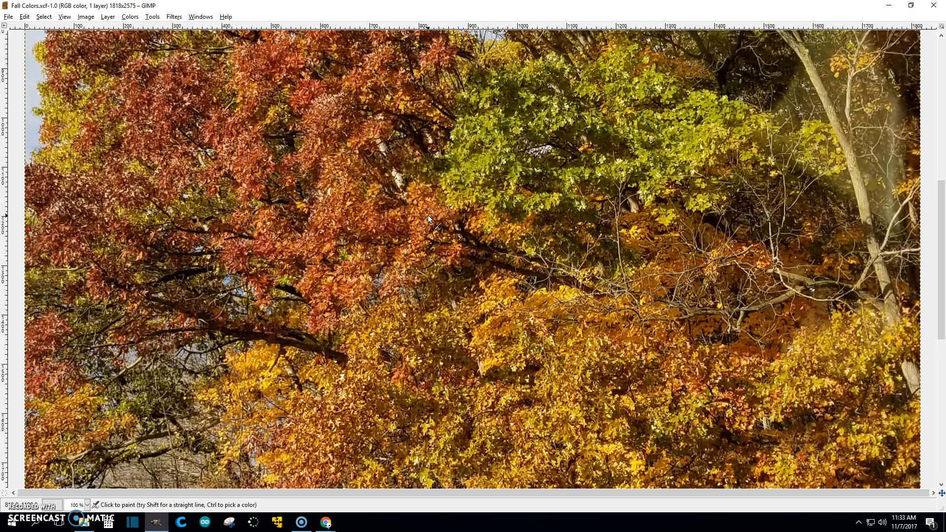
scroll(527, 246, down, 8)
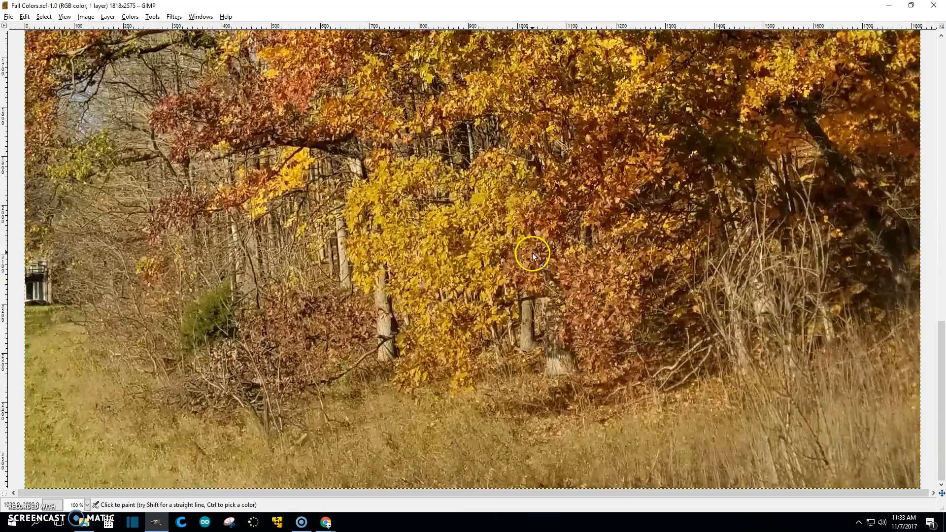
scroll(534, 266, up, 15)
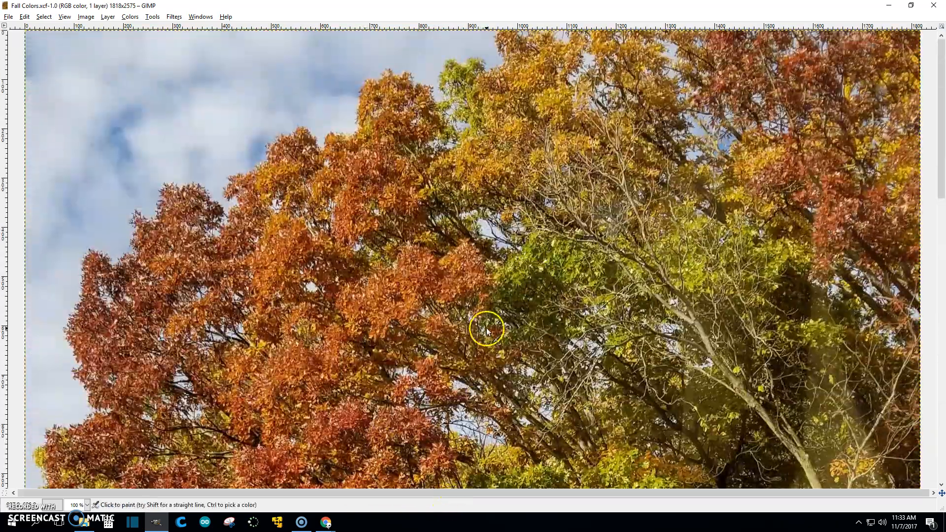
scroll(486, 336, down, 15)
scroll(480, 357, down, 5)
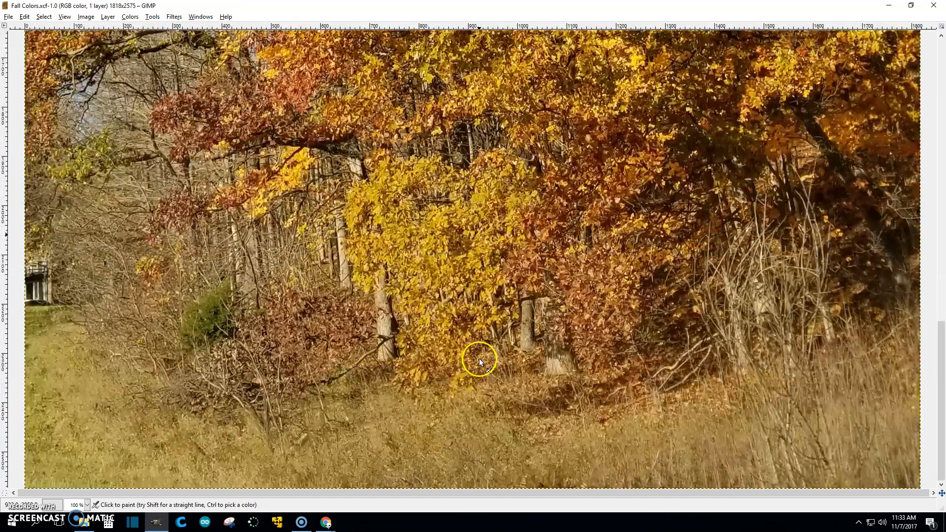
scroll(482, 359, up, 10)
scroll(483, 360, up, 5)
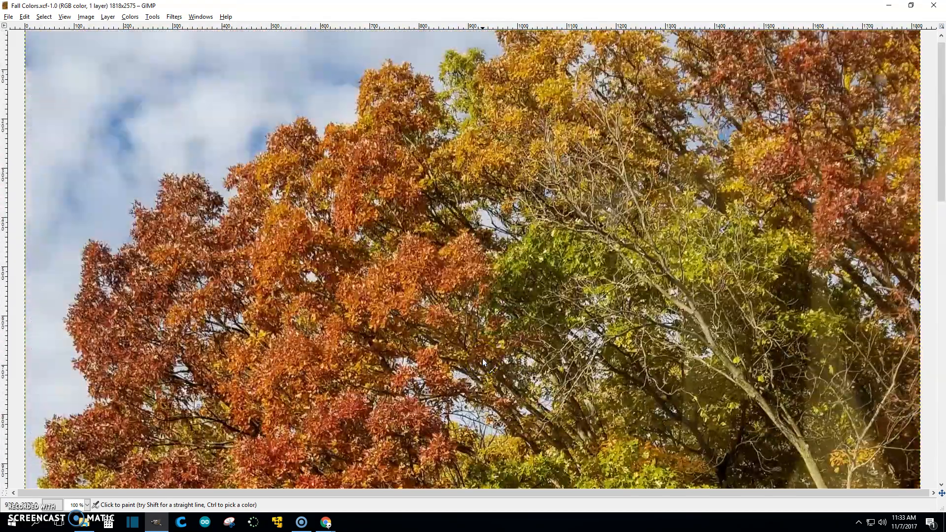
View the image at 50 % zoom and at 25 % to bring the whole picture into sight.
click(86, 505)
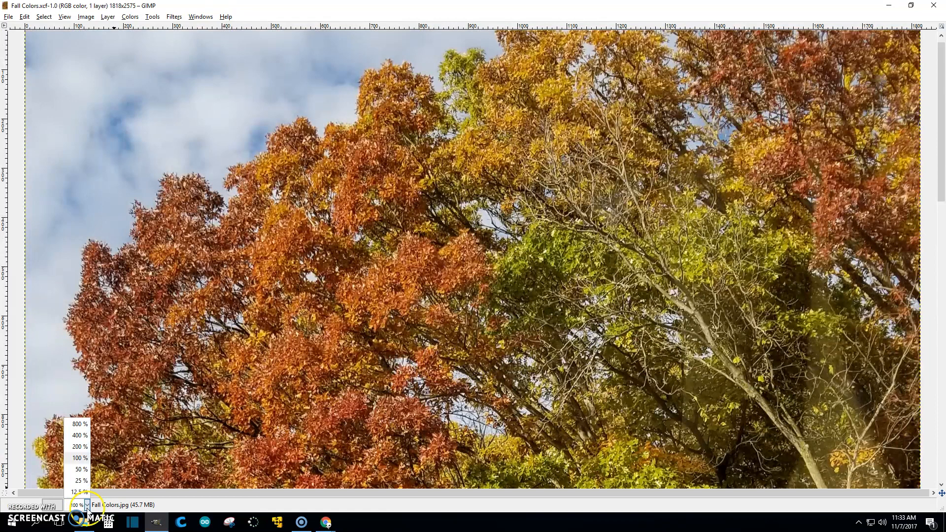
click(81, 469)
scroll(420, 340, down, 5)
scroll(419, 341, up, 3)
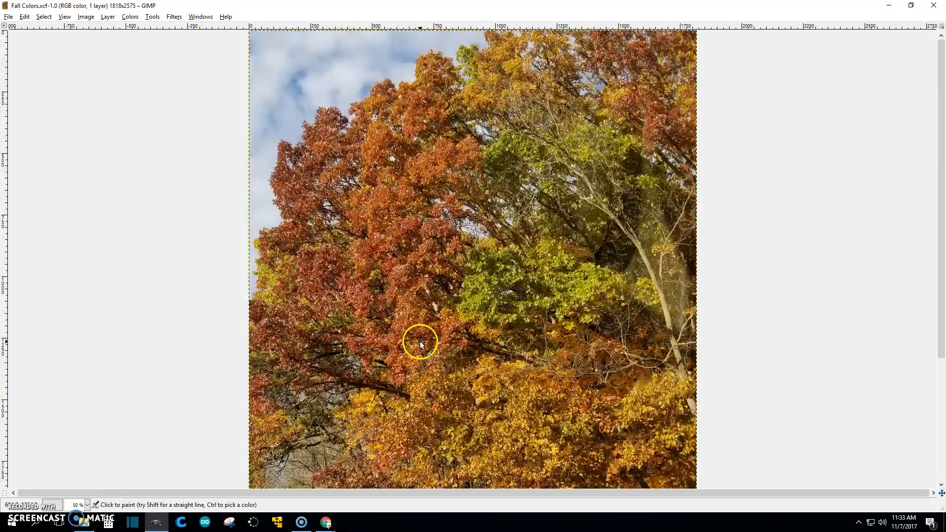
click(87, 506)
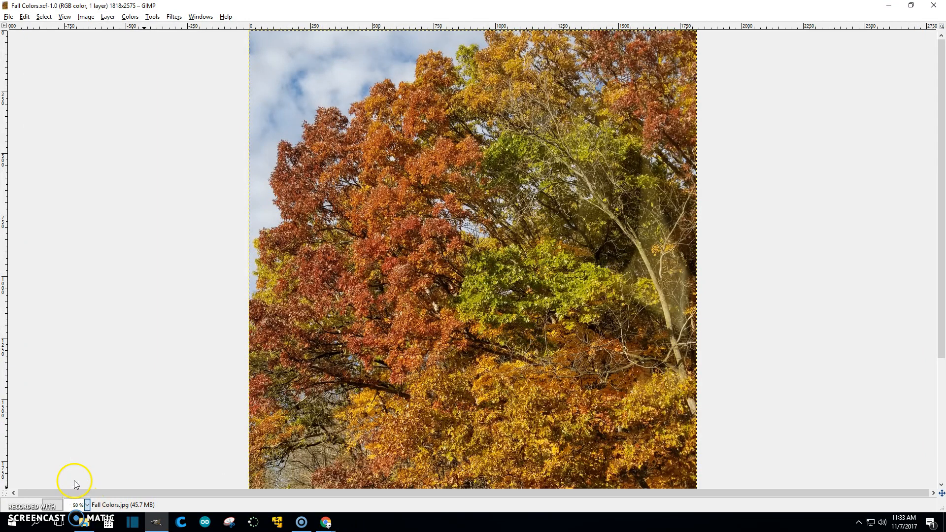
click(79, 481)
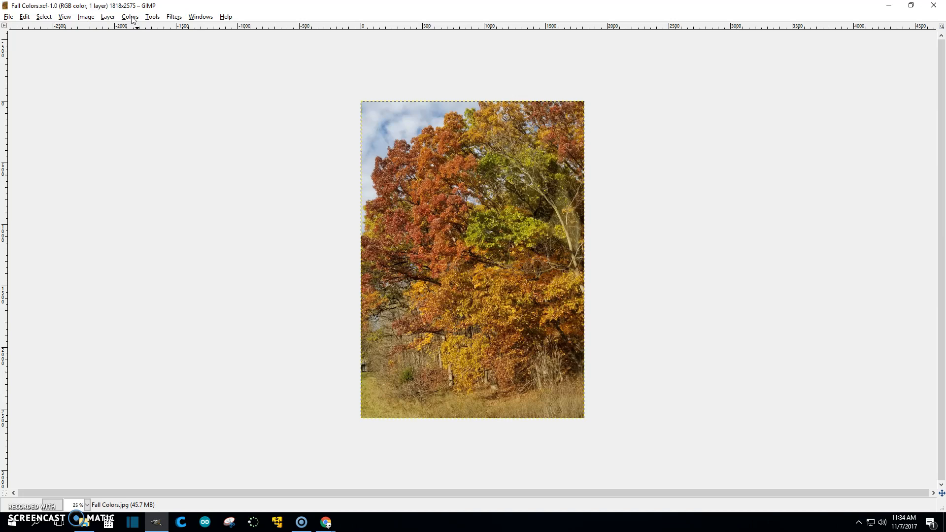
Scale the image to a width of 500 px with its proportions kept and view it at 100 % zoom.
click(87, 18)
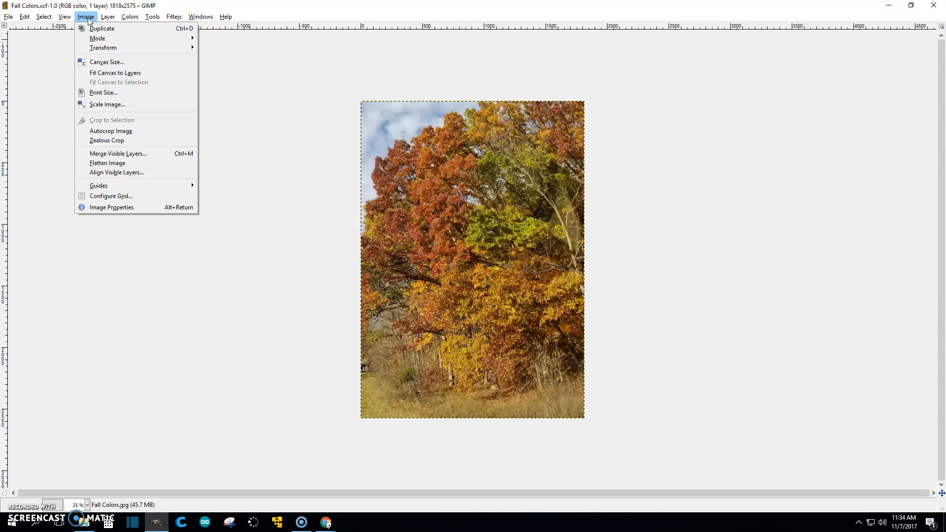
click(106, 104)
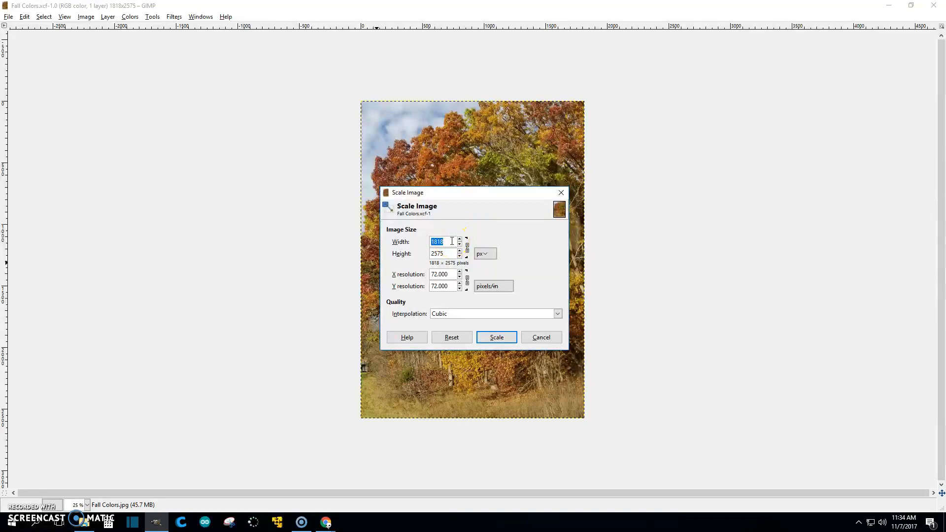
text(500)
click(468, 250)
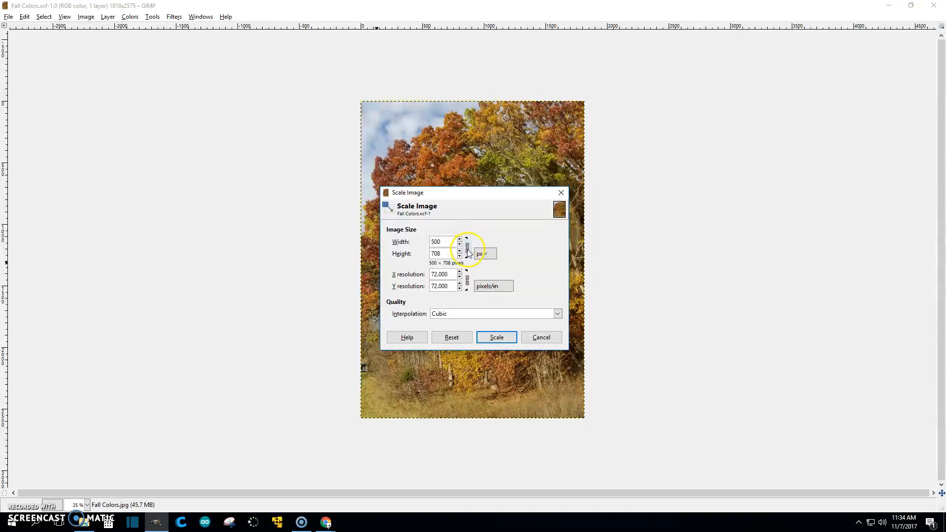
double_click(446, 253)
double_click(447, 253)
click(493, 336)
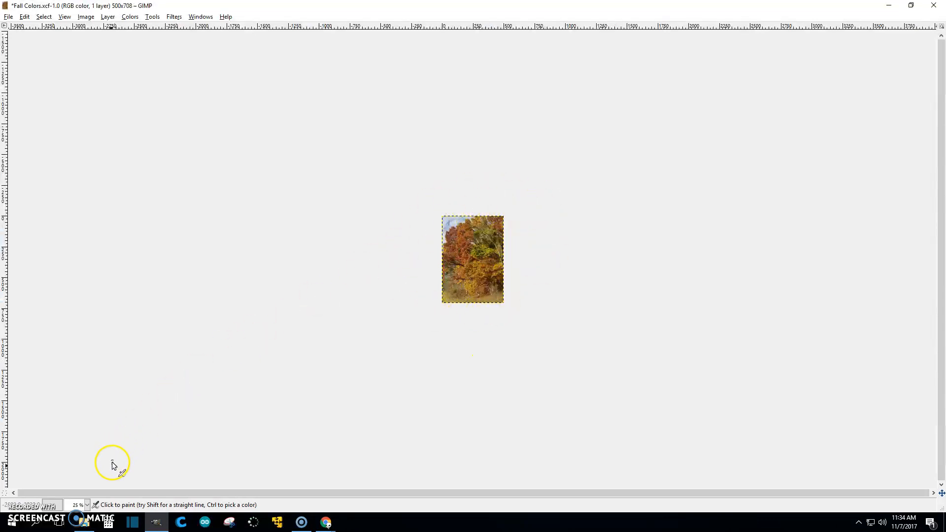
click(87, 505)
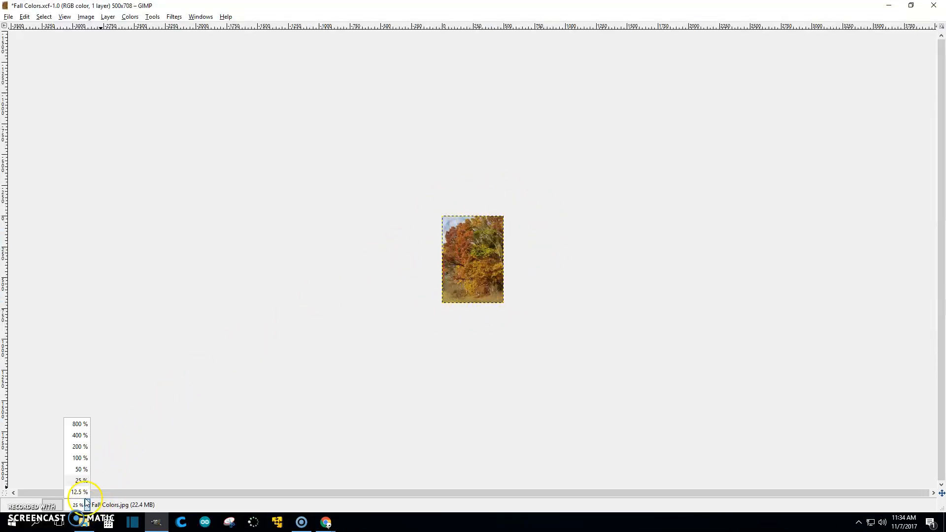
click(82, 457)
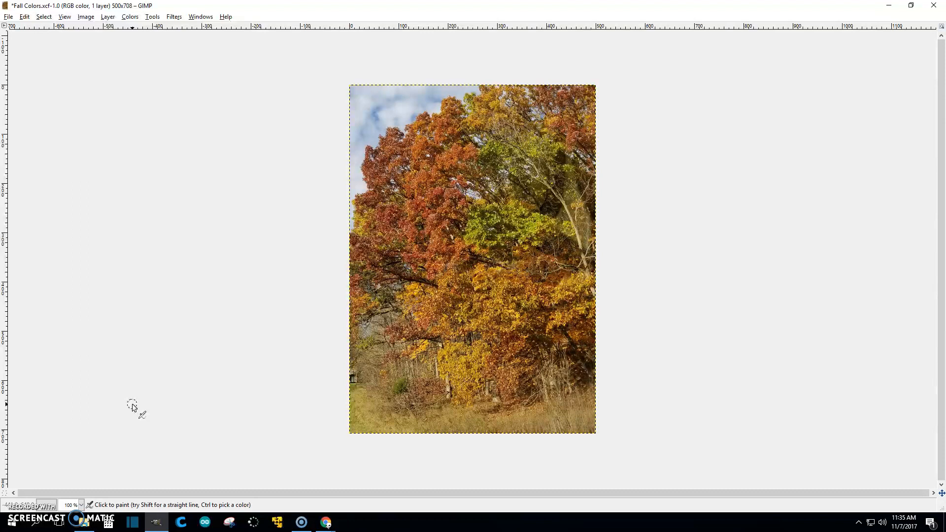
click(316, 206)
click(83, 18)
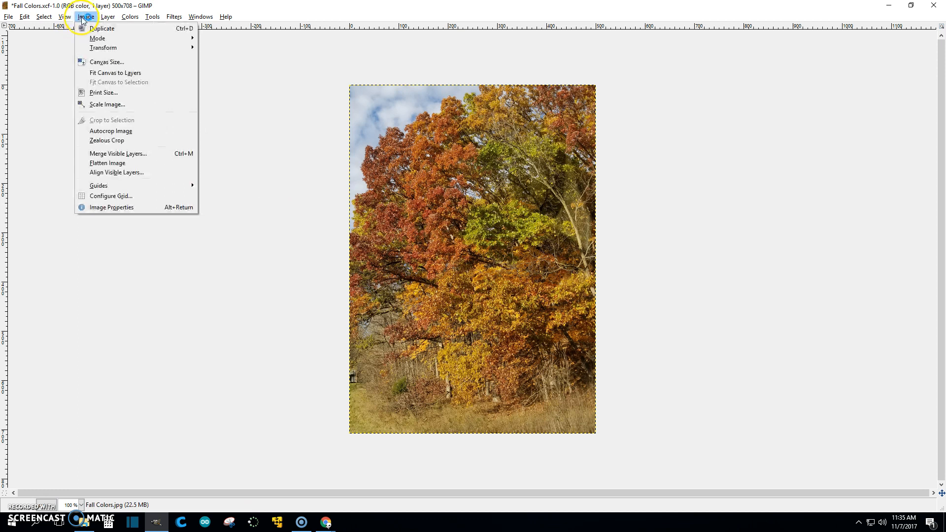
click(108, 104)
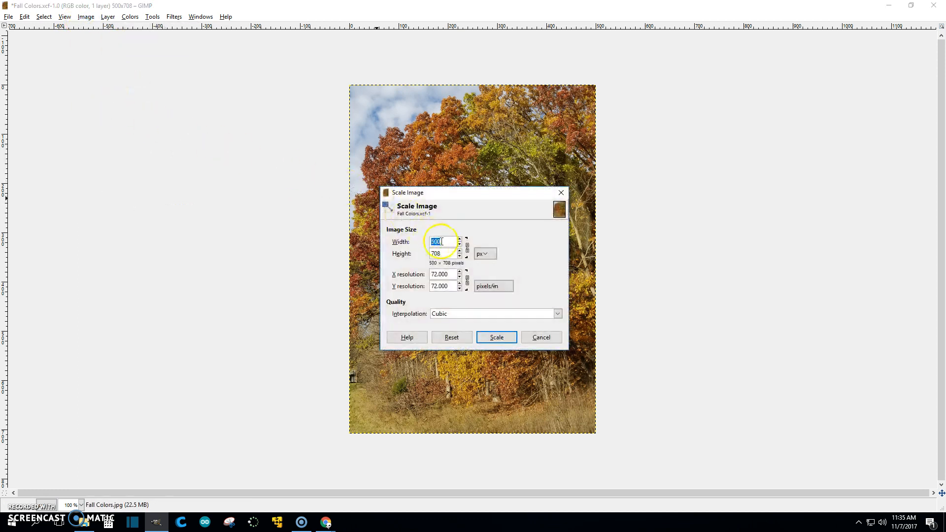
click(539, 338)
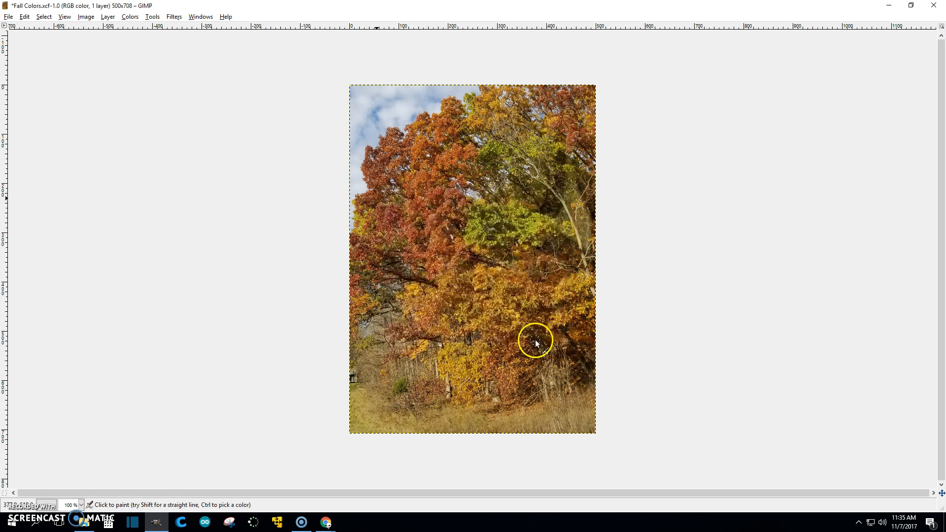
Start exporting the image under a new name and browse to the Background folder inside See Through on the Desktop.
click(8, 18)
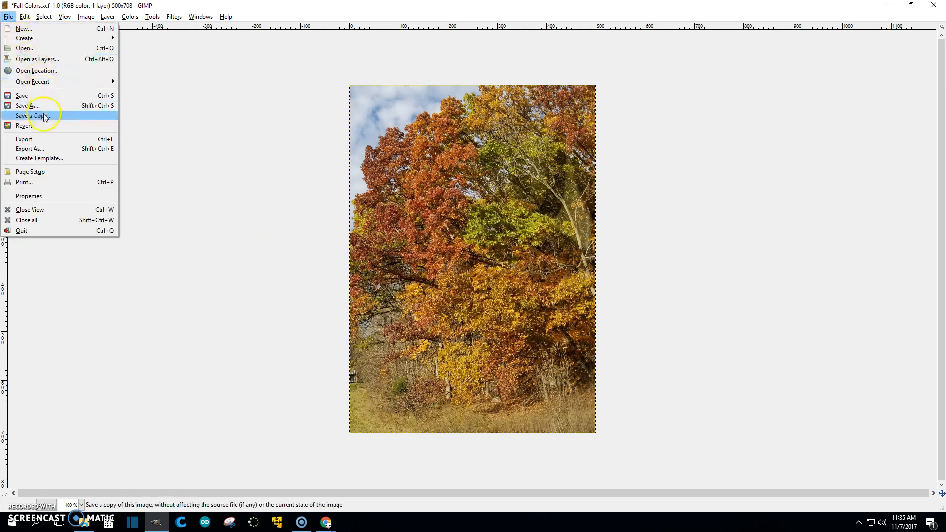
click(35, 149)
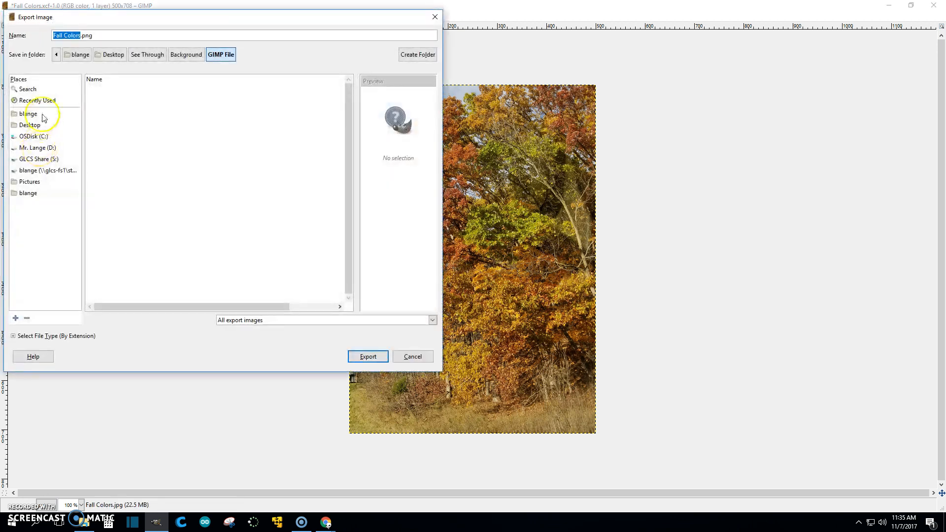
click(30, 126)
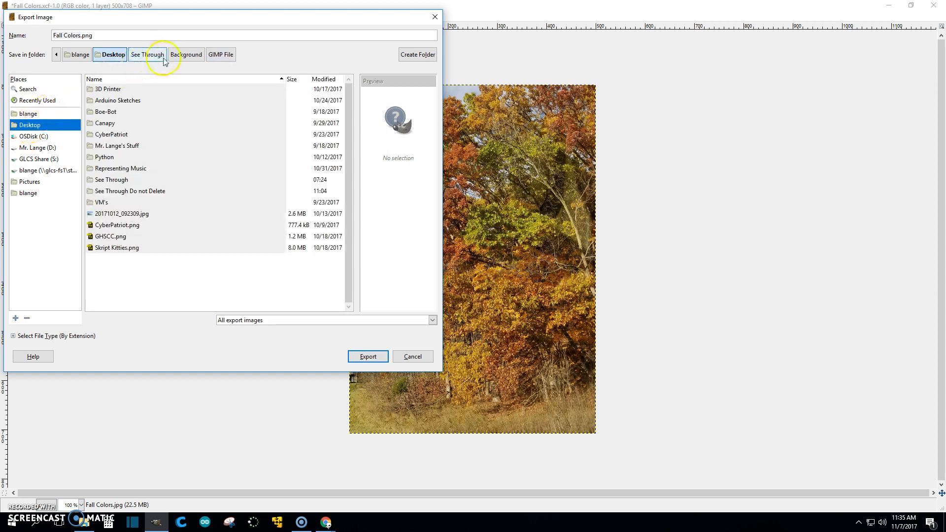
click(190, 55)
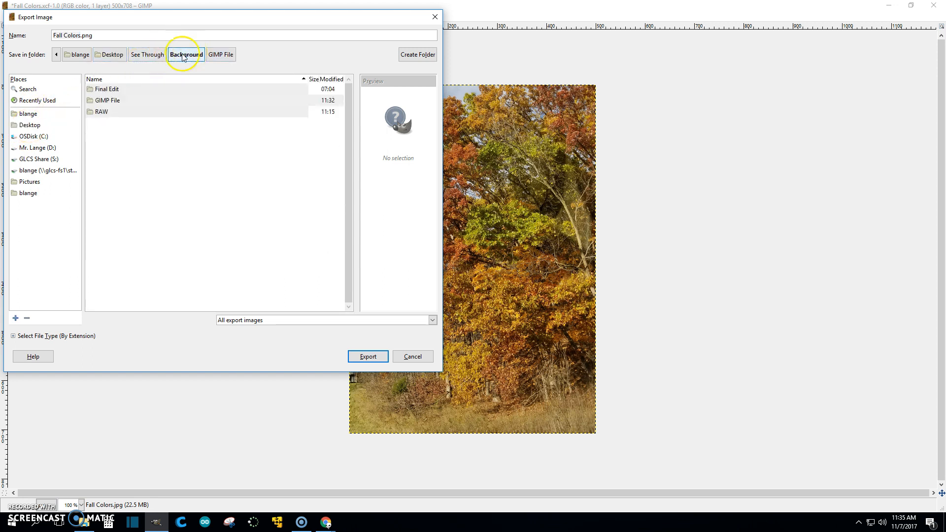
click(104, 92)
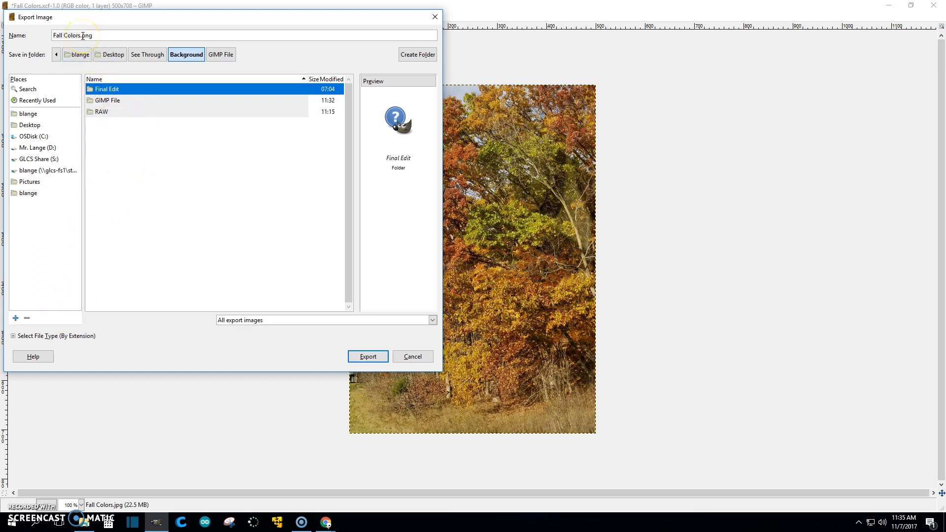
Choose JPEG image as the export file type and open the Final Edit folder as the destination.
click(15, 336)
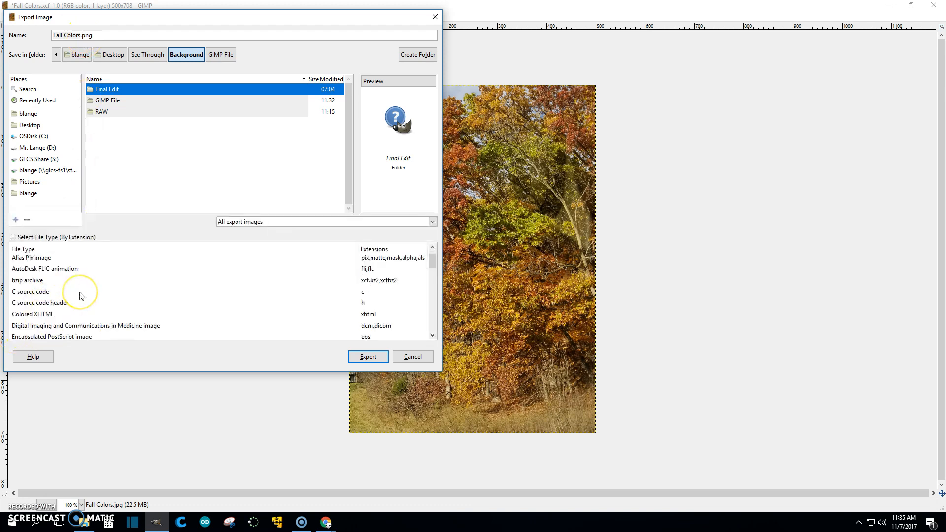
scroll(79, 298, down, 4)
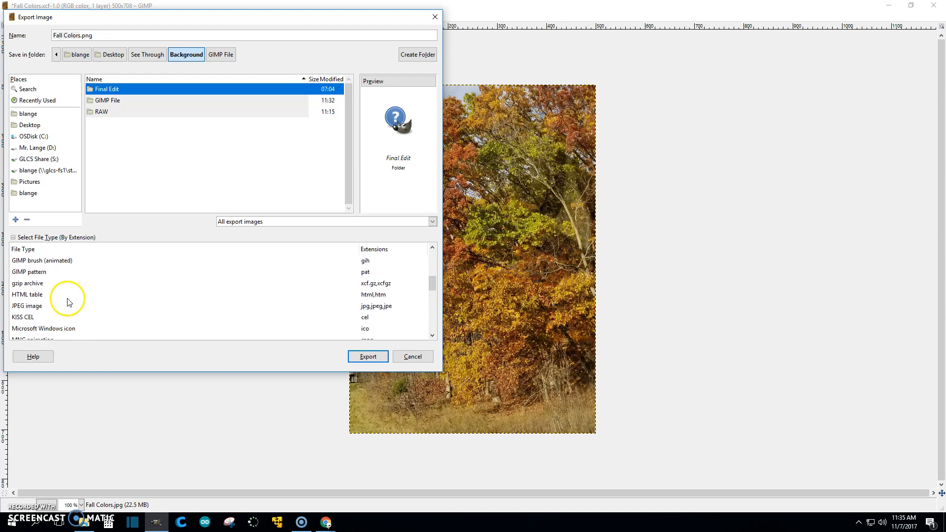
click(36, 309)
click(43, 310)
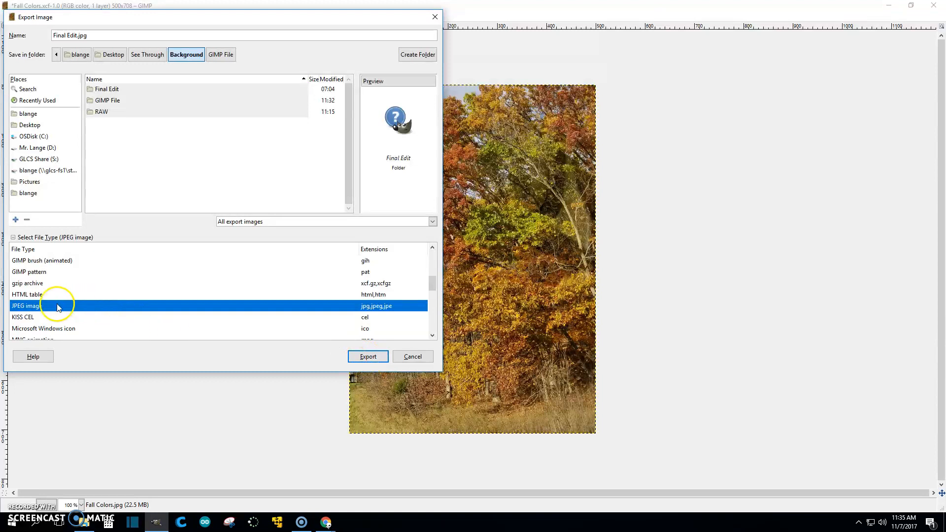
click(91, 35)
drag(92, 36, 47, 36)
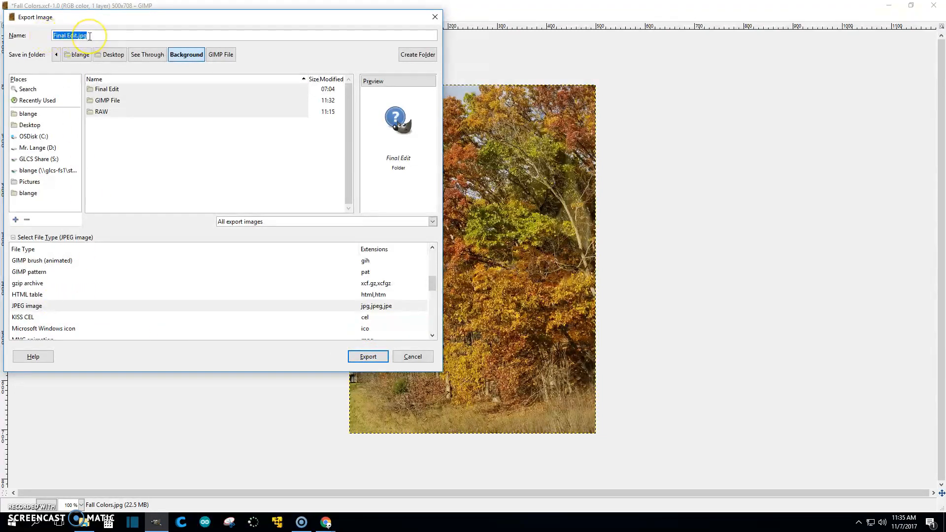
double_click(97, 89)
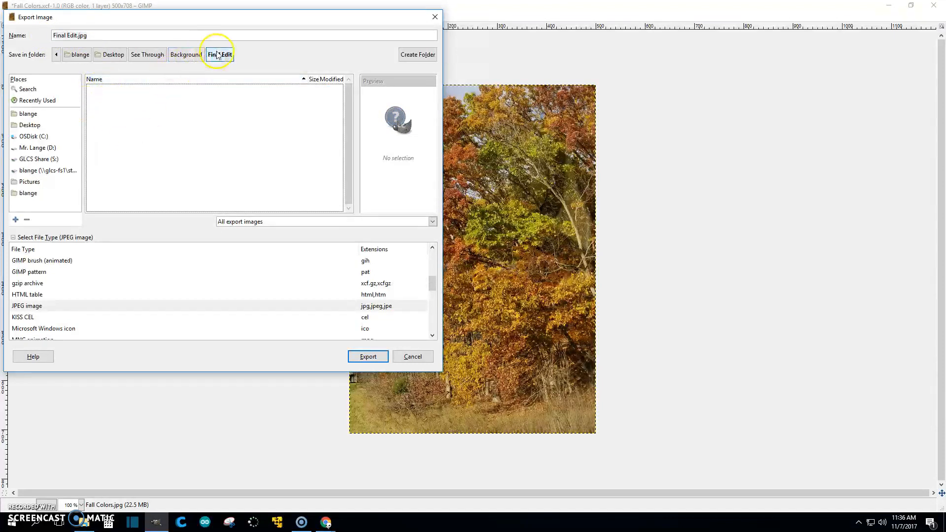
Name the export Fall Colors Take One.jpg and export it as a JPEG at quality 100.
click(77, 35)
drag(77, 35, 48, 33)
text(Fall Colors)
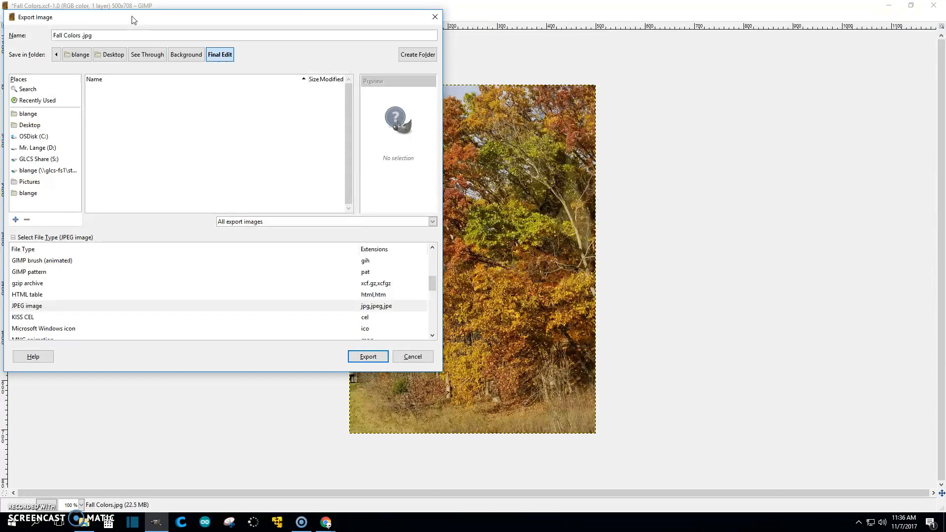
text(Take One)
click(379, 356)
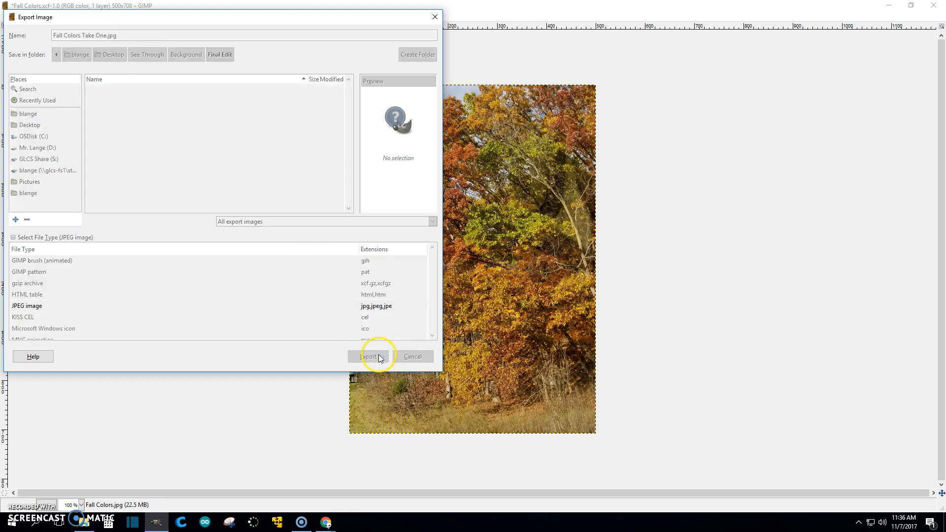
click(470, 325)
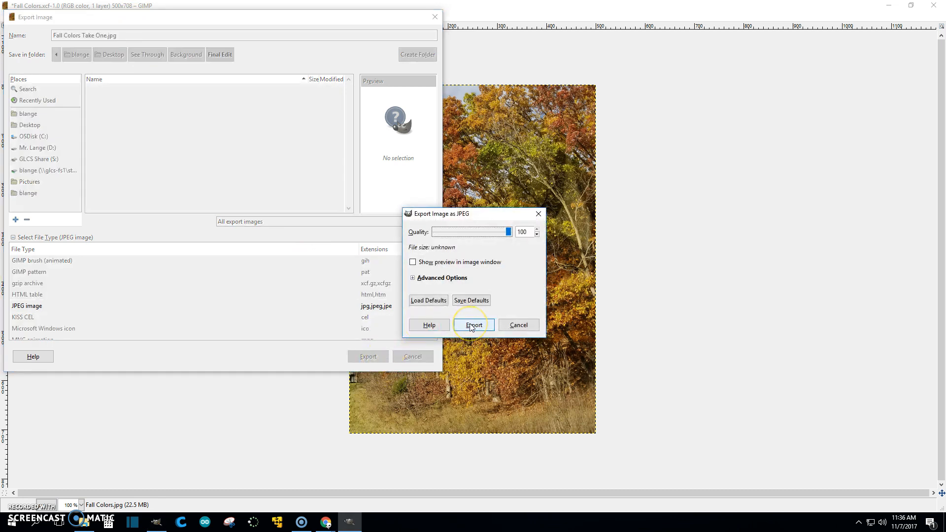
click(475, 325)
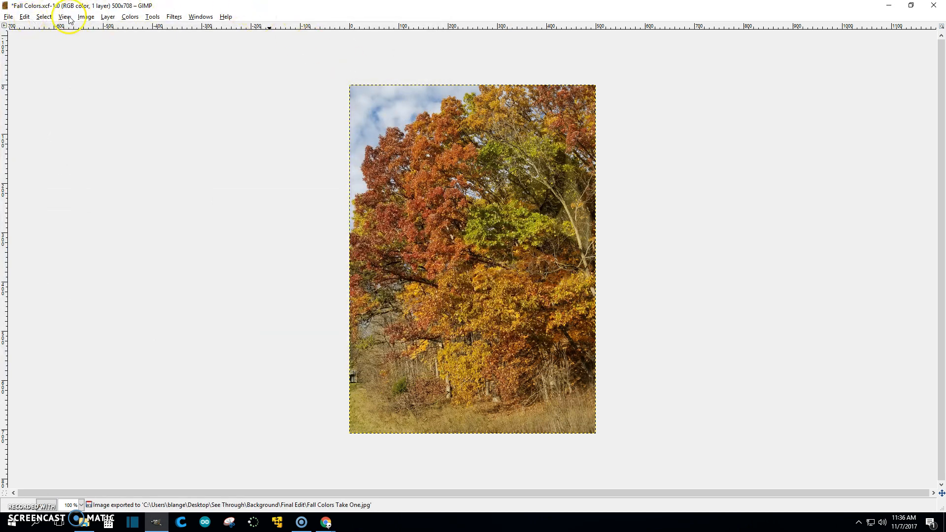
Scale the image down to a width of 400 px with its proportions kept.
click(85, 17)
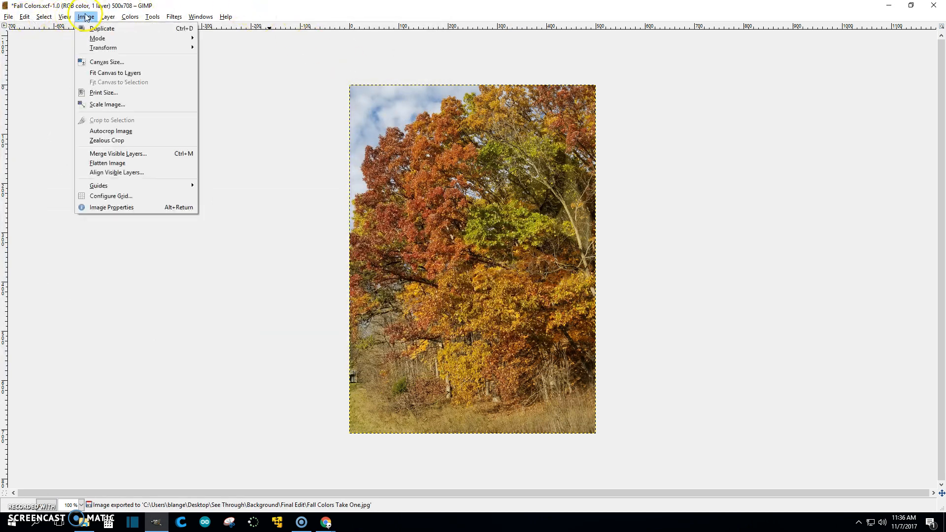
click(107, 104)
text(400)
key(Tab)
click(451, 244)
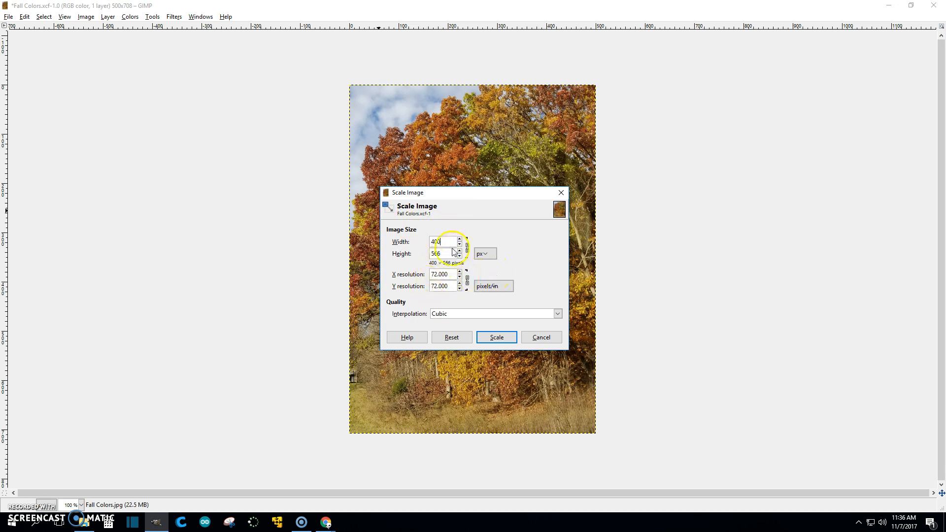
click(493, 336)
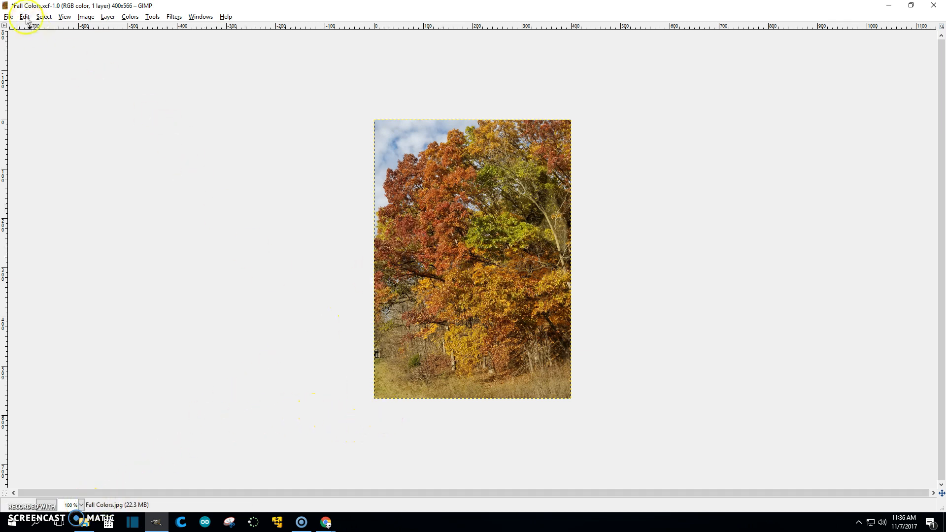
Export the resized image to the Final Edit folder as Fall Colors Take Two.jpg at quality 100.
click(8, 16)
mouse_move(22, 28)
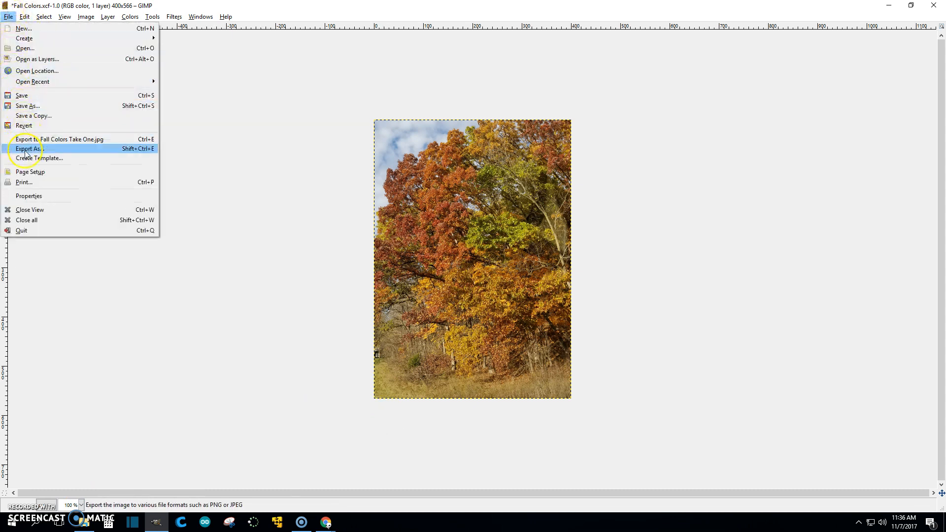
click(25, 148)
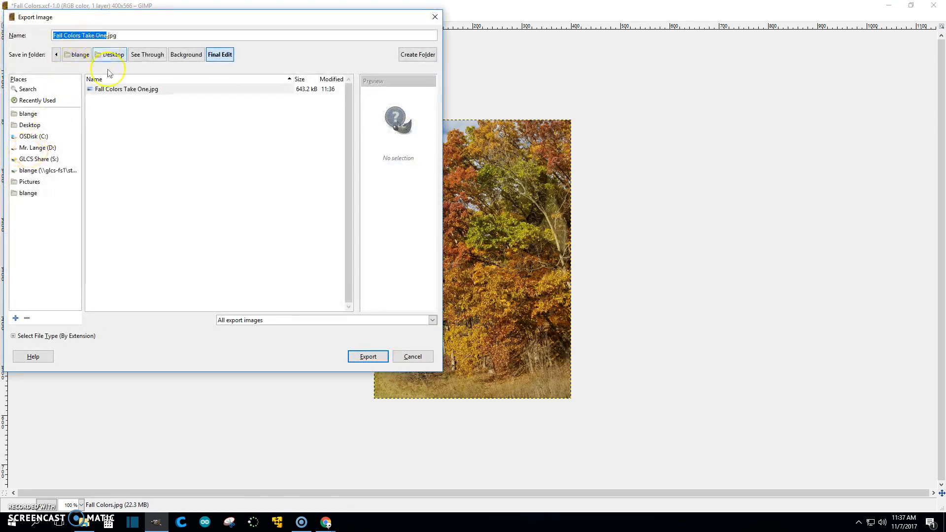
click(103, 36)
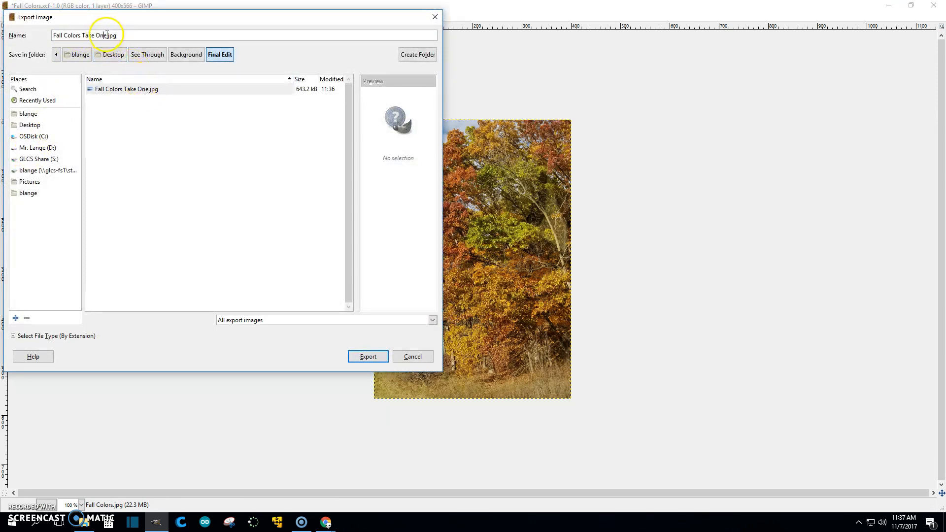
key(BackSpace)
key(BackSpace)
key(BackSpace)
text(Two)
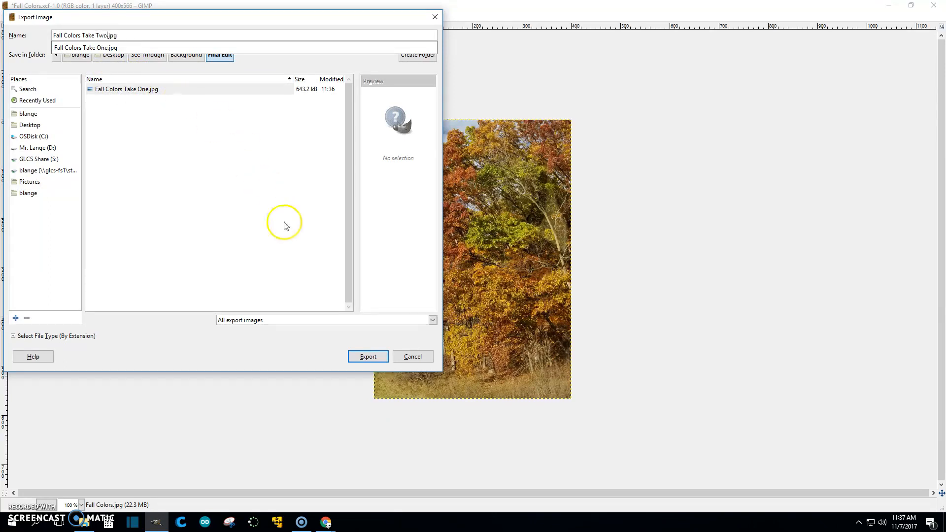
click(378, 358)
click(379, 358)
click(470, 325)
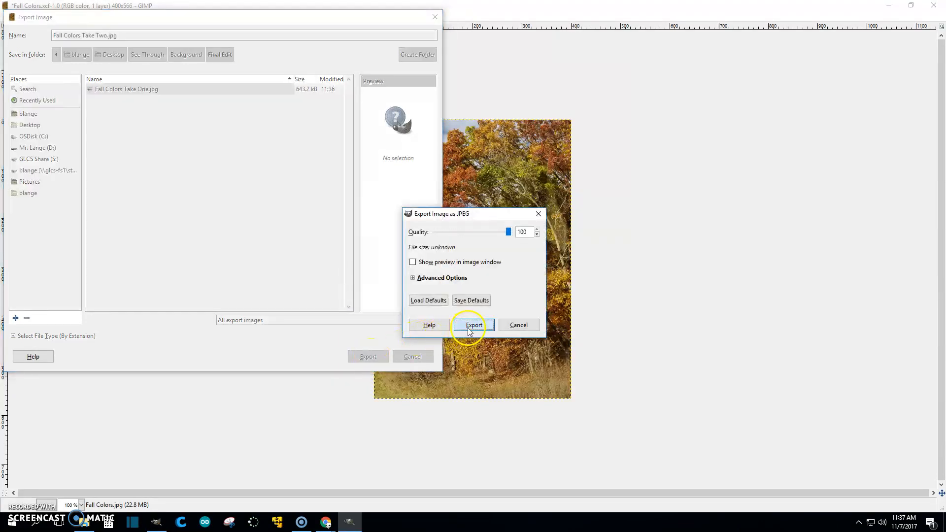
Switch to File Explorer and open the Final Edit folder inside the Background folder.
click(888, 5)
drag(659, 172, 403, 106)
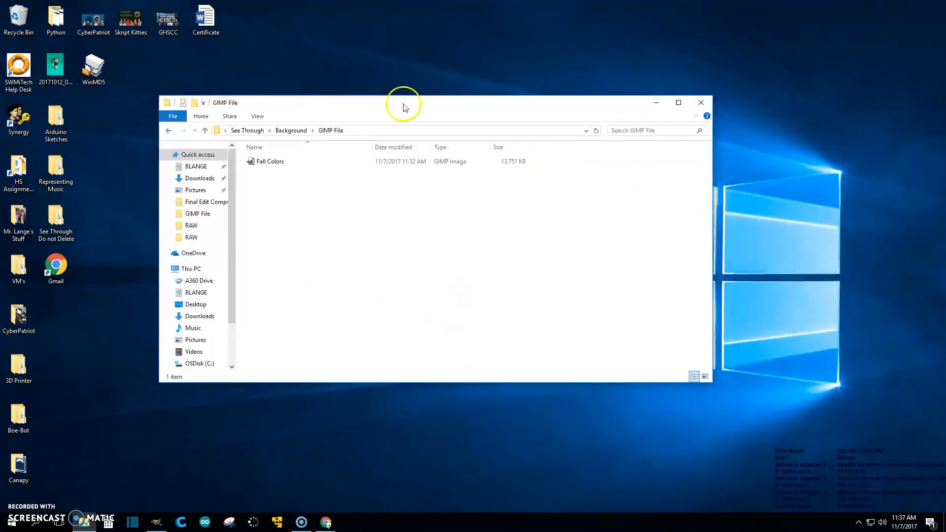
click(291, 131)
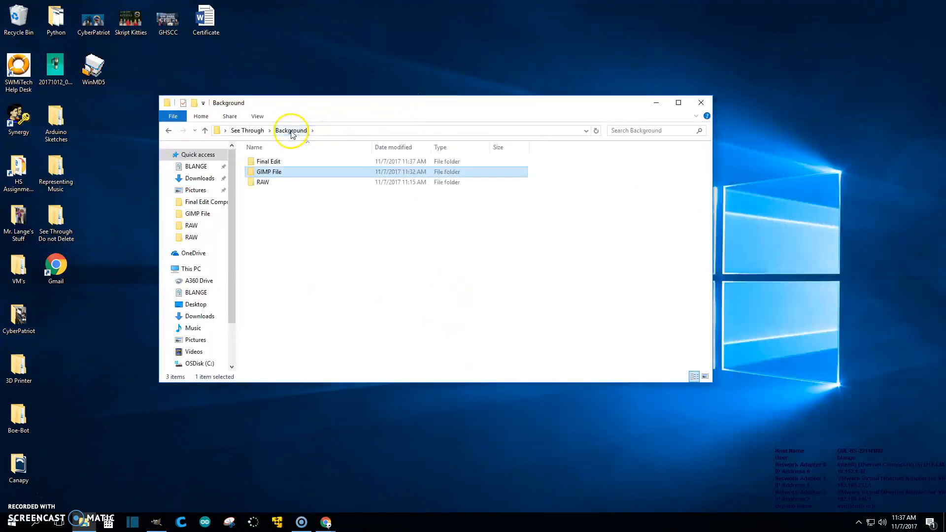
double_click(270, 161)
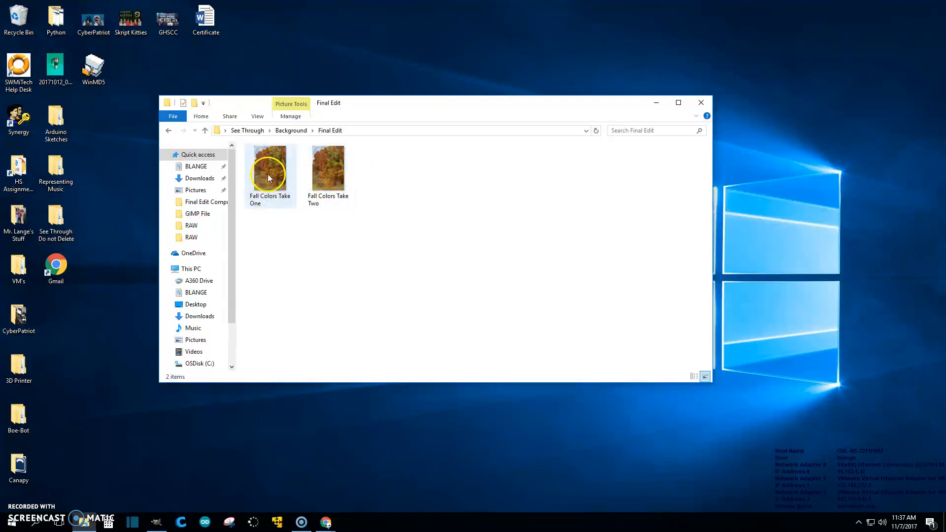
Show the Final Edit files in Details view and add a Dimensions column.
click(694, 377)
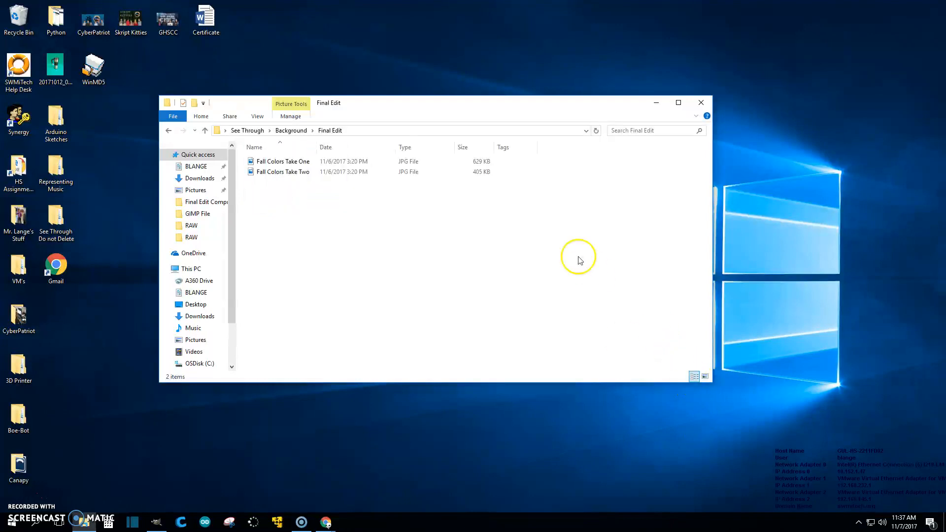
right_click(563, 144)
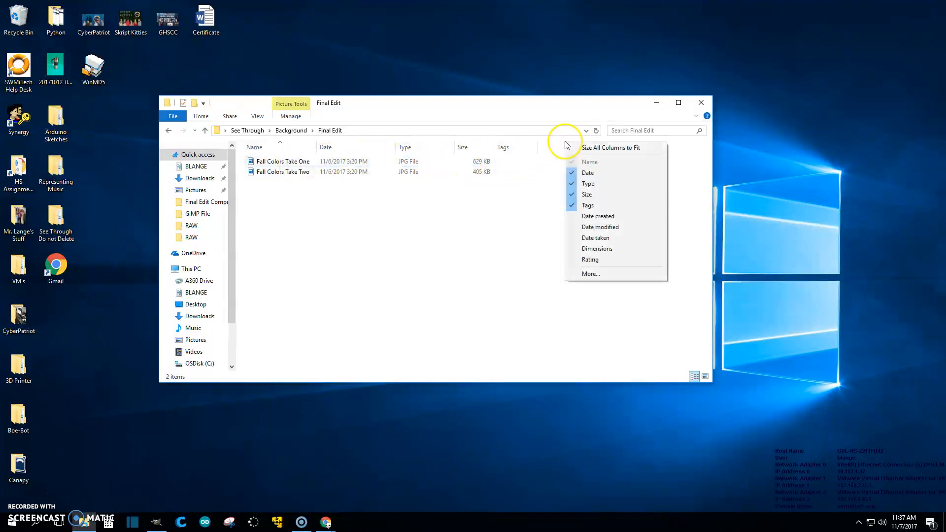
click(597, 248)
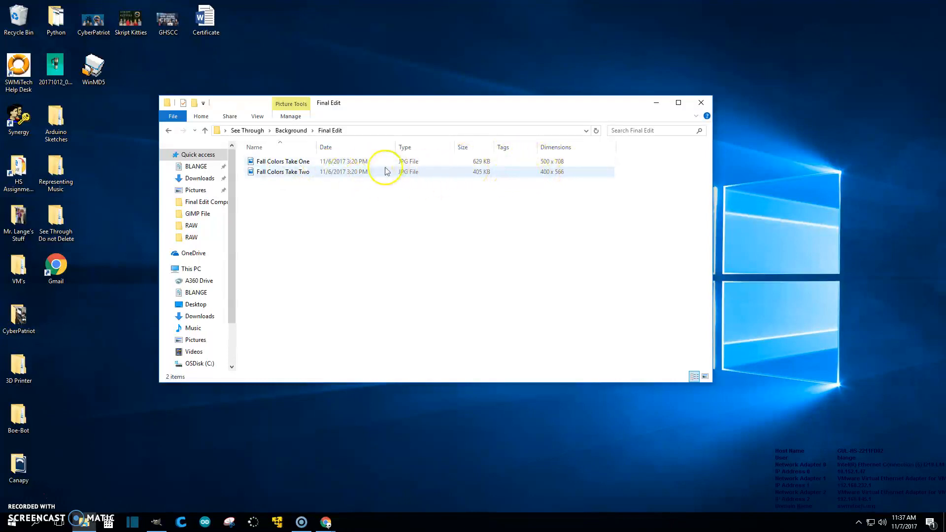
View Fall Colors Take One and Take Two in Photos, and uncover the folder listing to compare their file sizes.
double_click(365, 165)
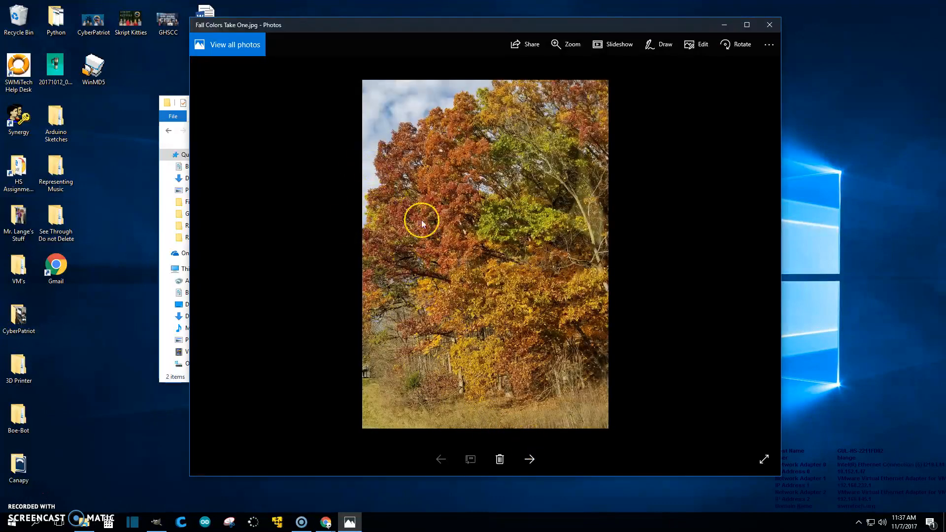
click(534, 458)
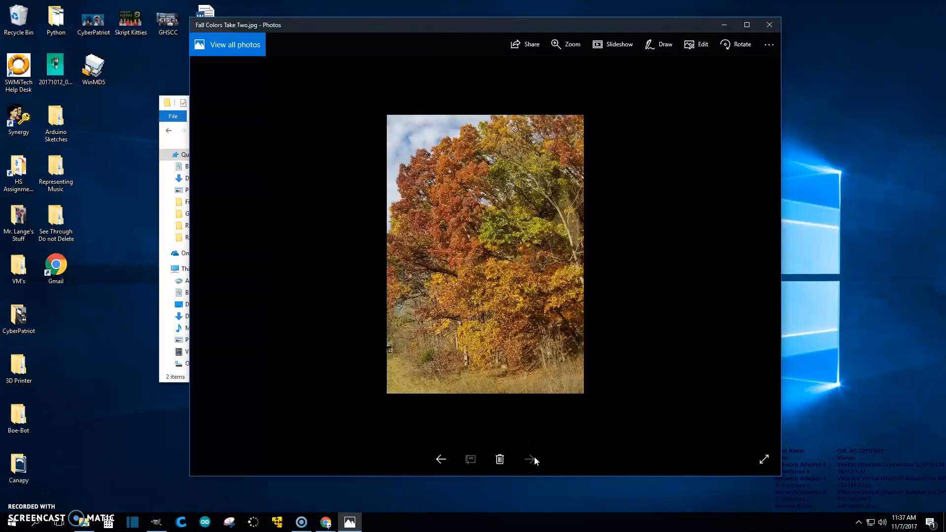
click(485, 461)
click(443, 459)
click(527, 459)
drag(480, 26, 945, 218)
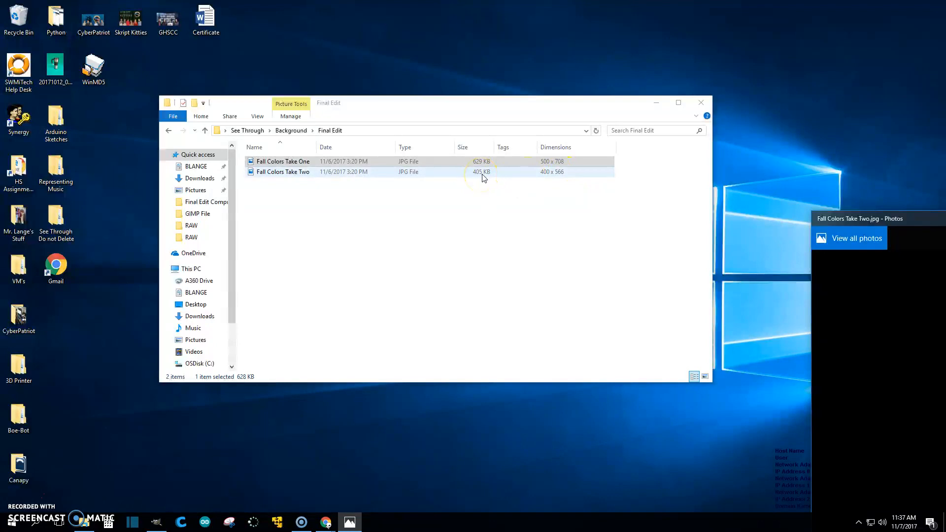
Bring the Photos window back, compare both exports again, and view Fall Colors Take Two on its own before closing it.
drag(930, 219, 270, 27)
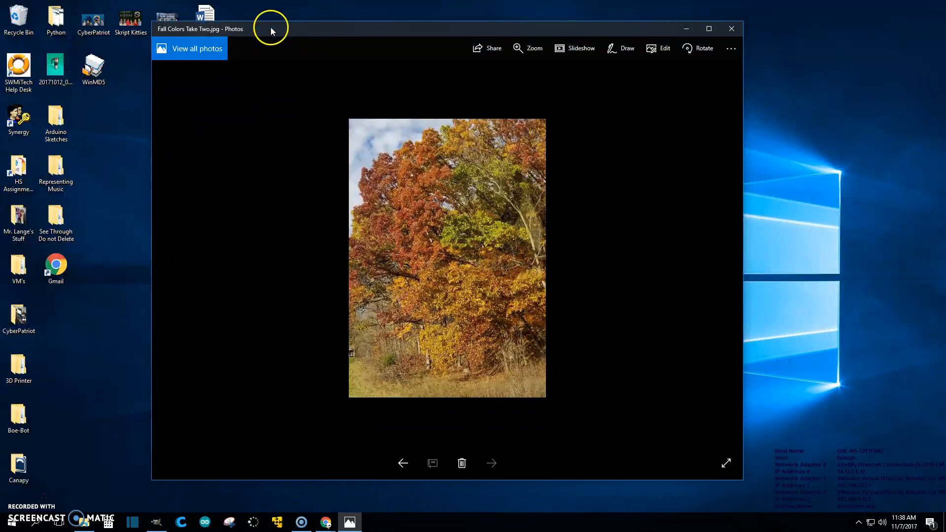
click(402, 463)
click(488, 463)
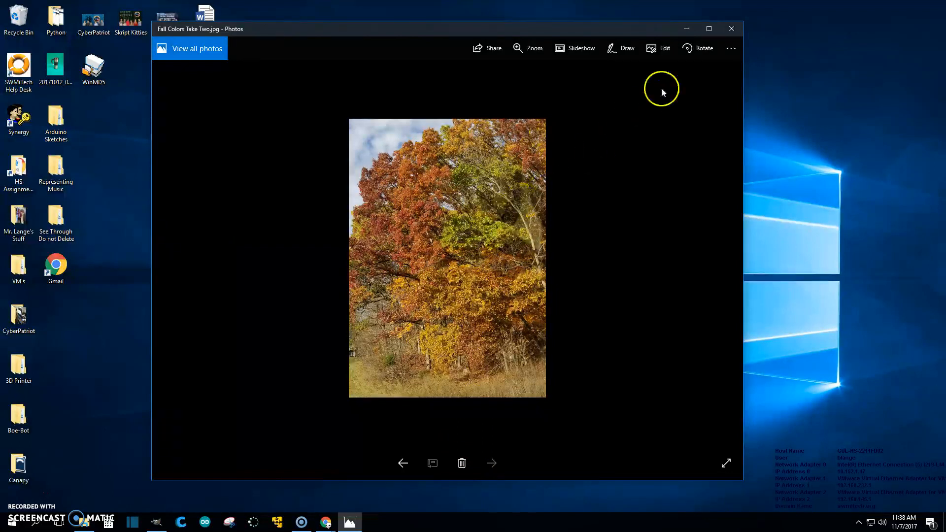
click(729, 28)
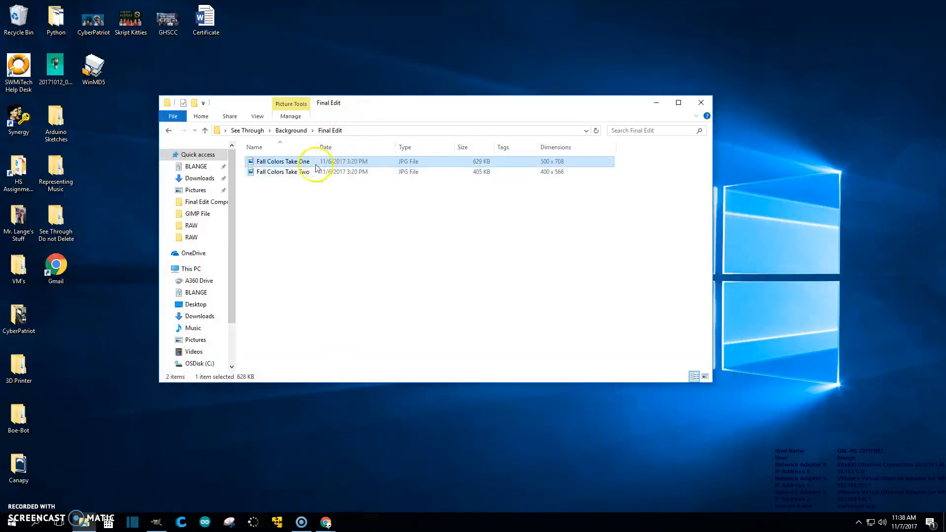
double_click(459, 173)
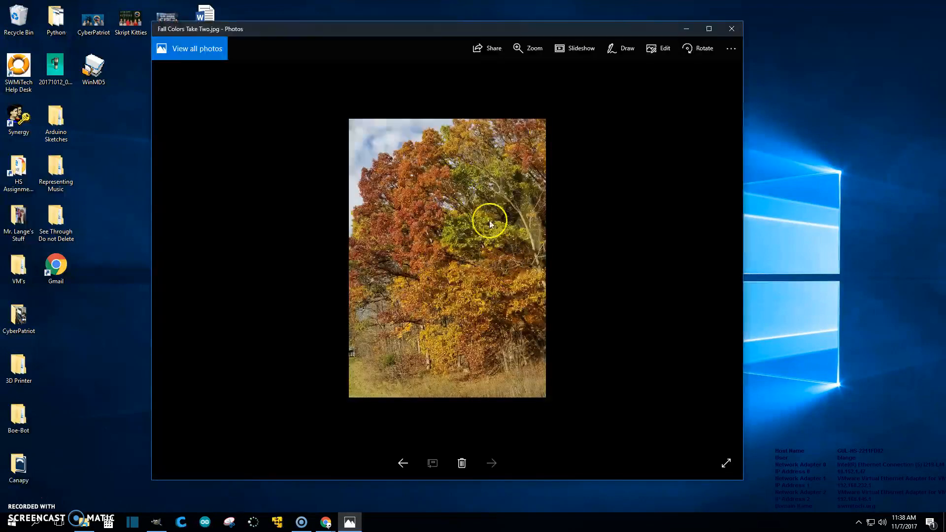
click(728, 26)
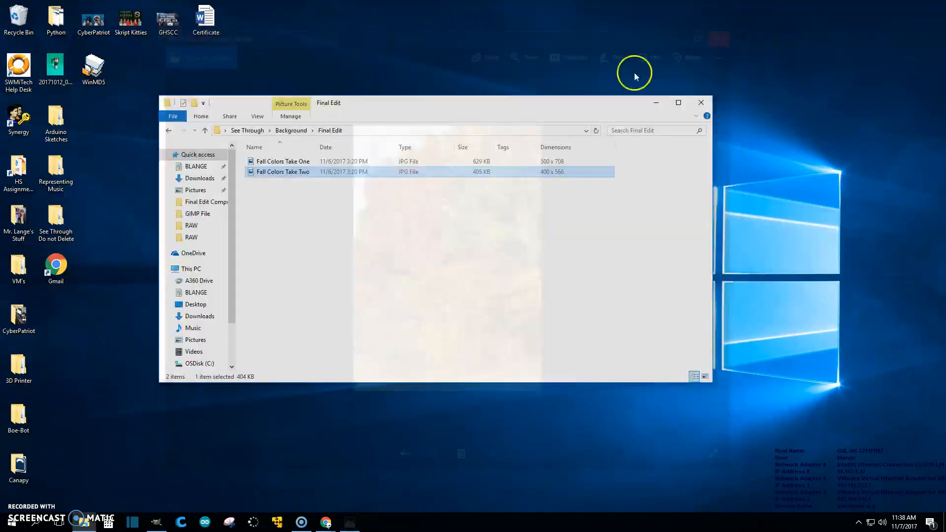
Delete Fall Colors Take One from the Final Edit folder and undo the deletion.
click(365, 163)
key(Delete)
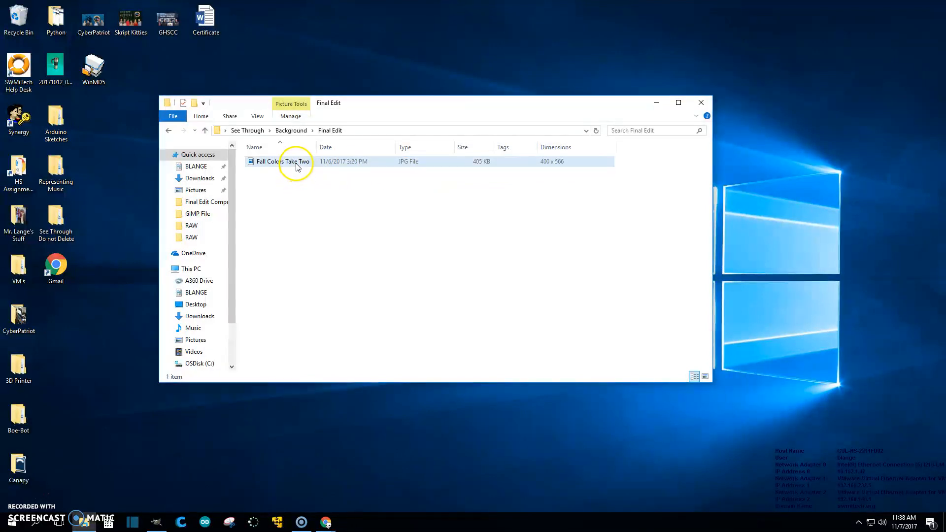
click(291, 191)
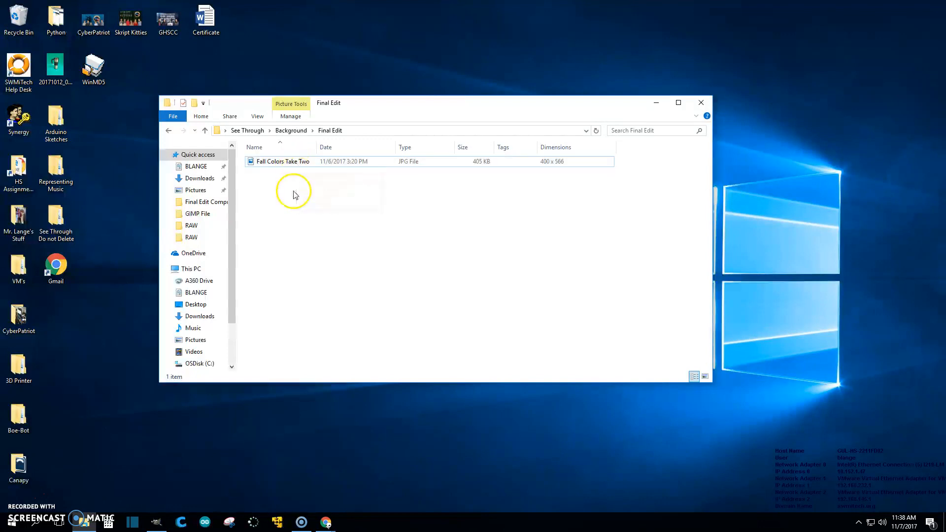
key(ctrl+z)
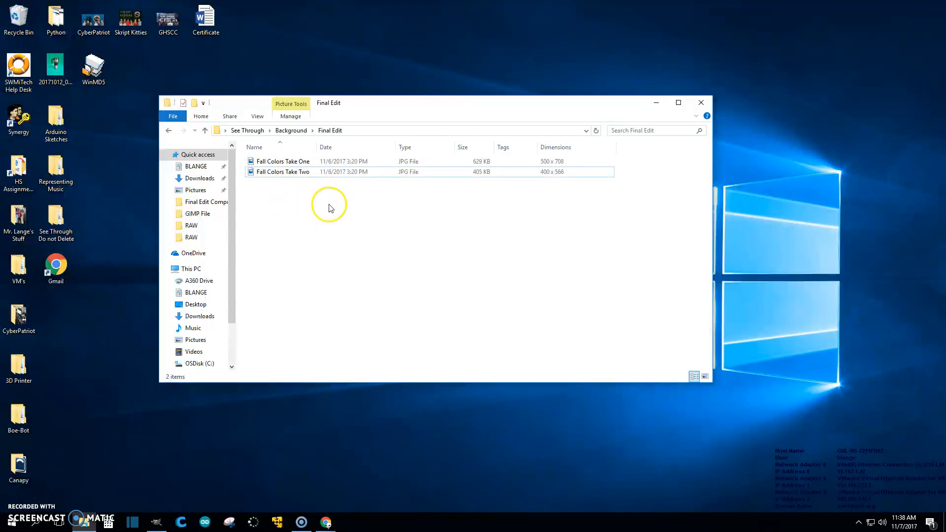
click(311, 216)
click(313, 172)
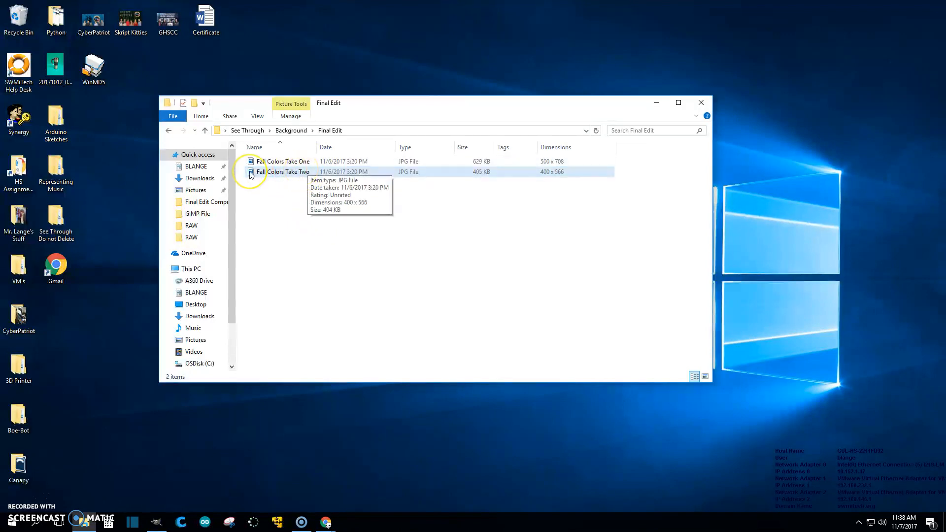
click(273, 182)
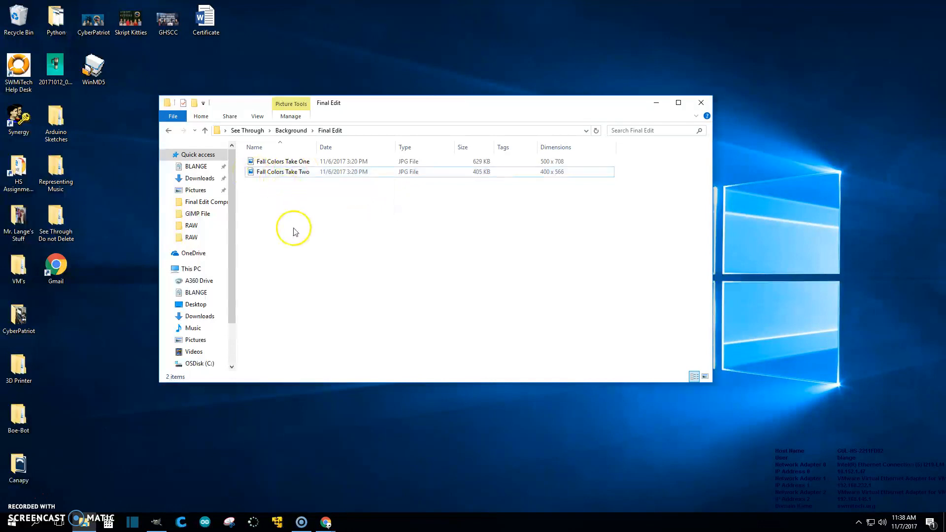
click(356, 170)
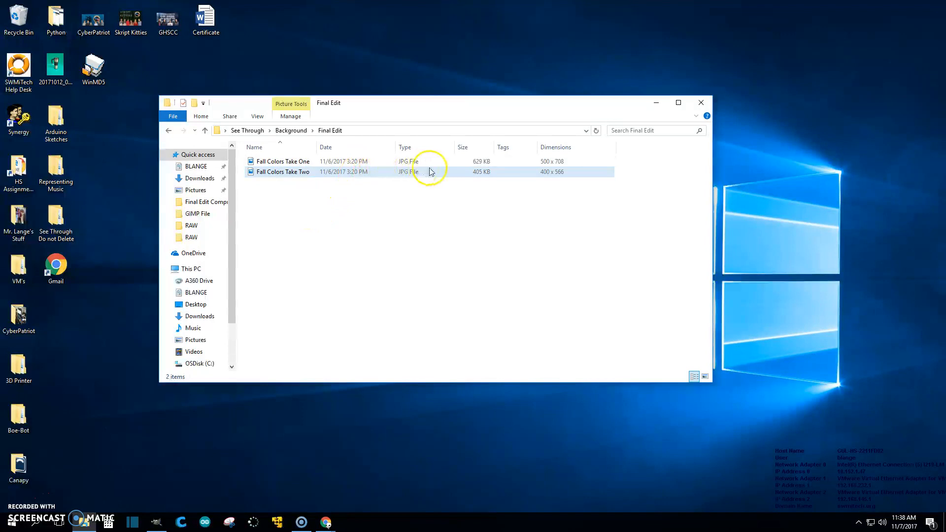
click(558, 162)
View Fall Colors Take Two in Photos, examine its sharpness up close, and close the viewer.
double_click(524, 173)
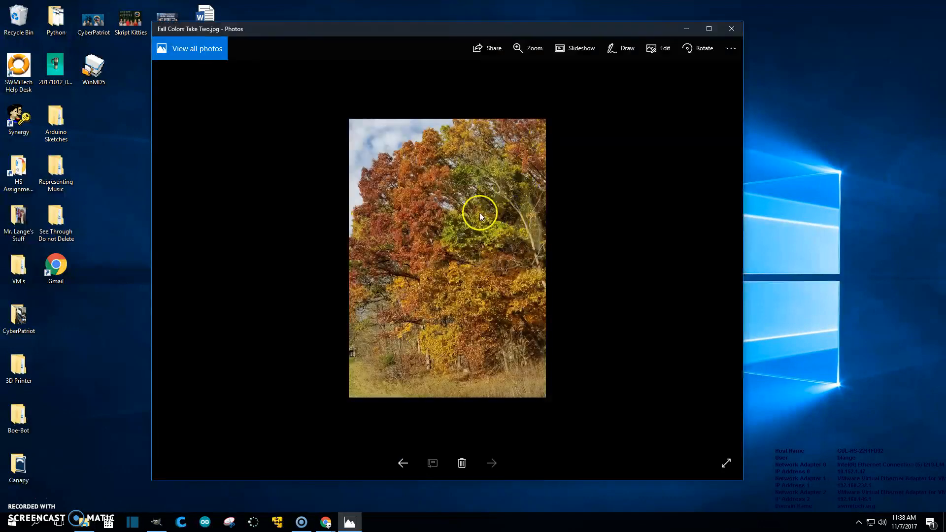
scroll(480, 214, up, 5)
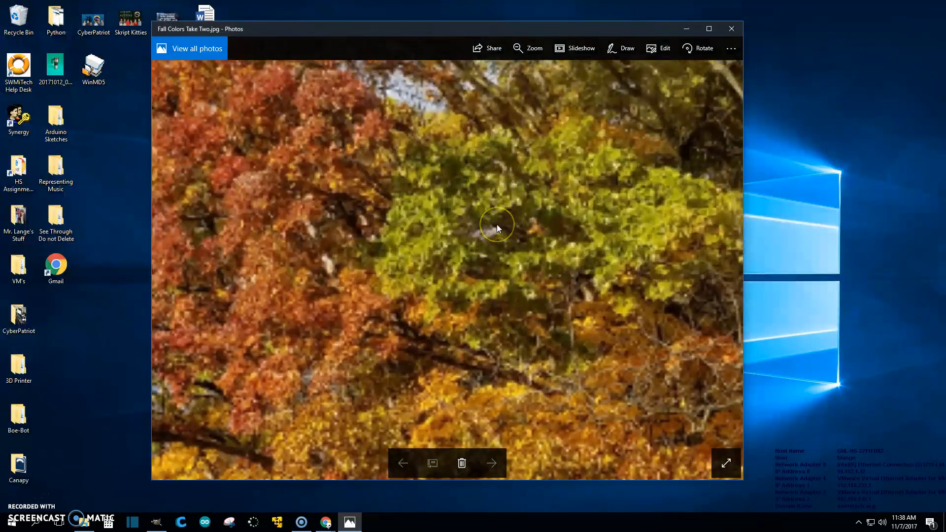
scroll(496, 224, down, 1)
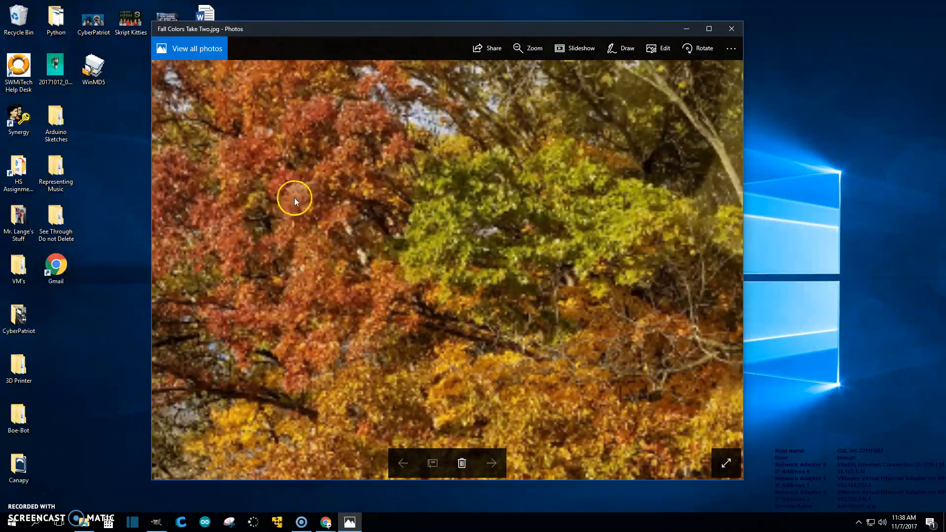
scroll(411, 187, down, 4)
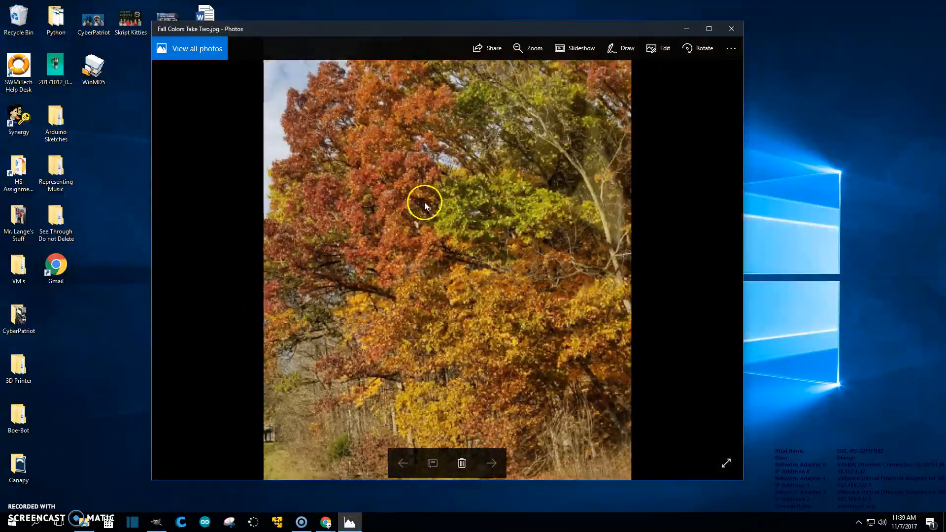
click(731, 29)
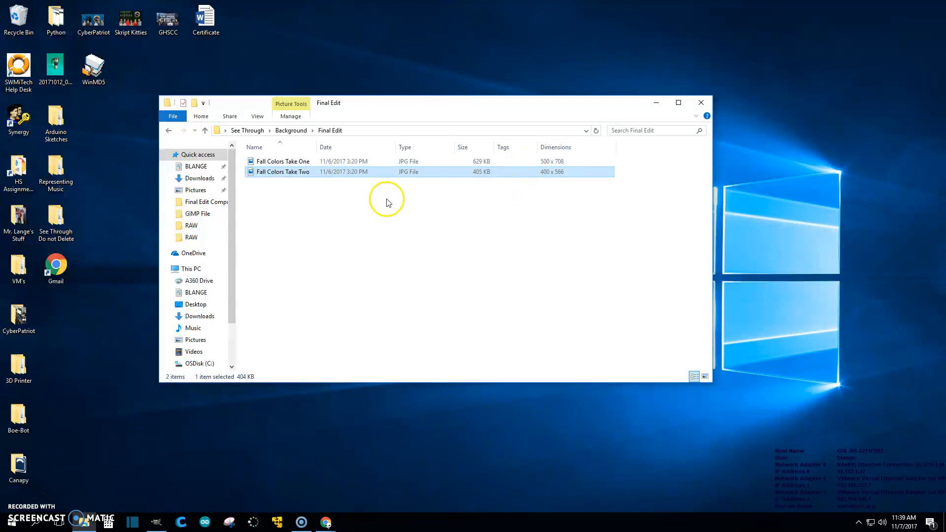
Check the original Fall Colors photo's size and dimensions in the RAW folder and return to the Background folder.
click(169, 130)
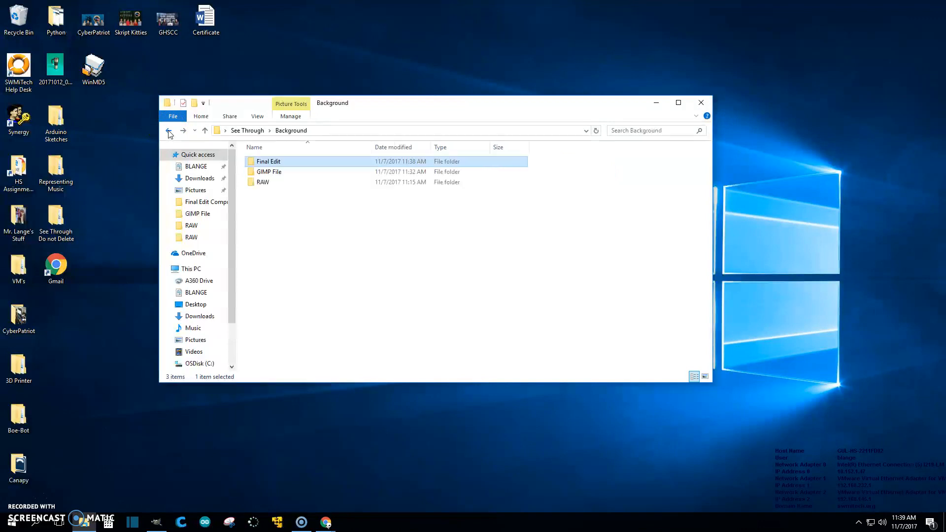
double_click(266, 183)
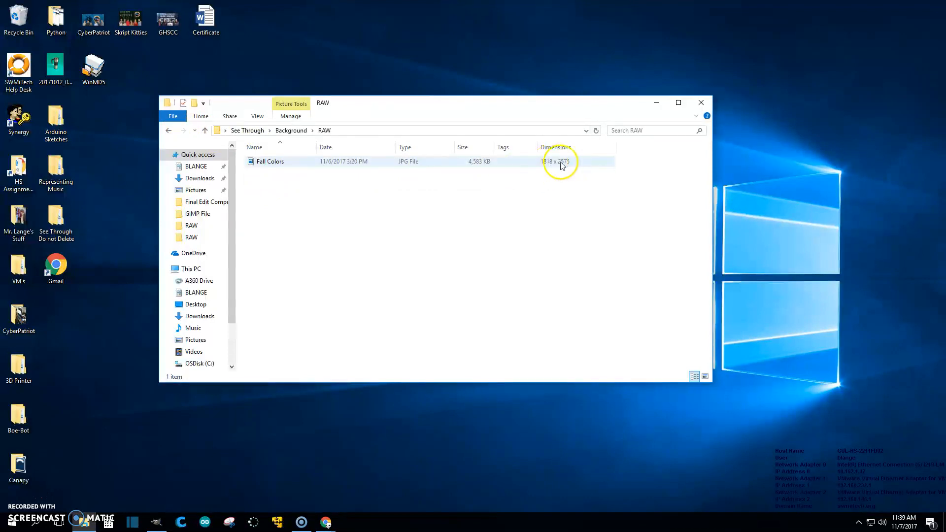
click(294, 131)
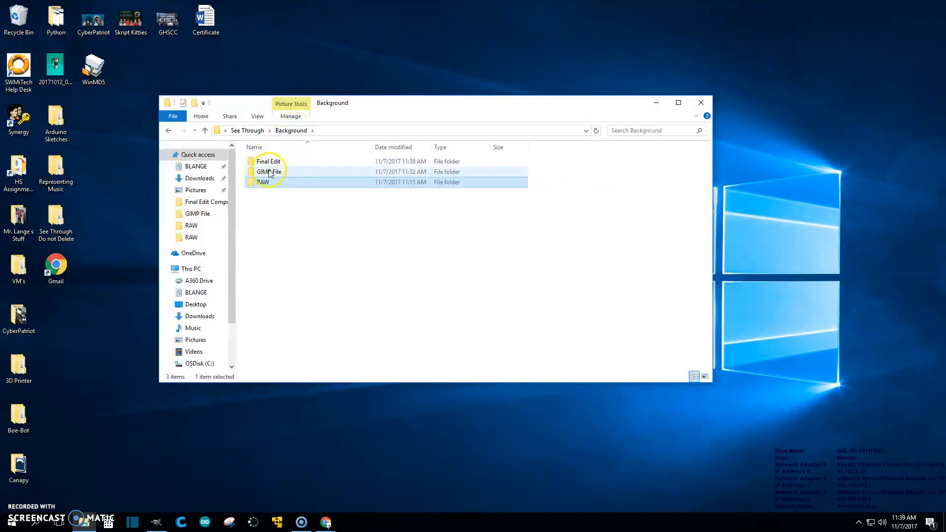
Open the Fall Colors image from the GIMP File folder in GIMP to check the saved original, and return to the folder window.
double_click(268, 169)
double_click(271, 163)
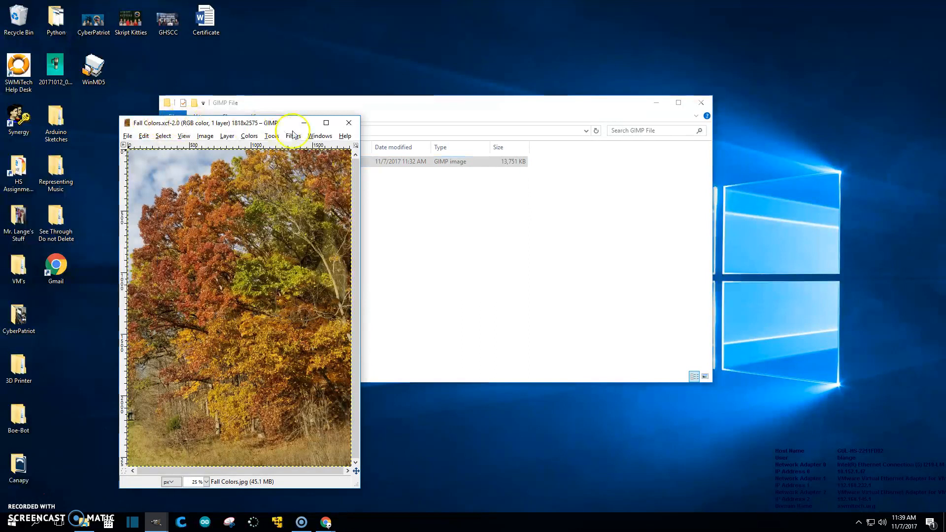
drag(292, 124, 247, 117)
click(386, 229)
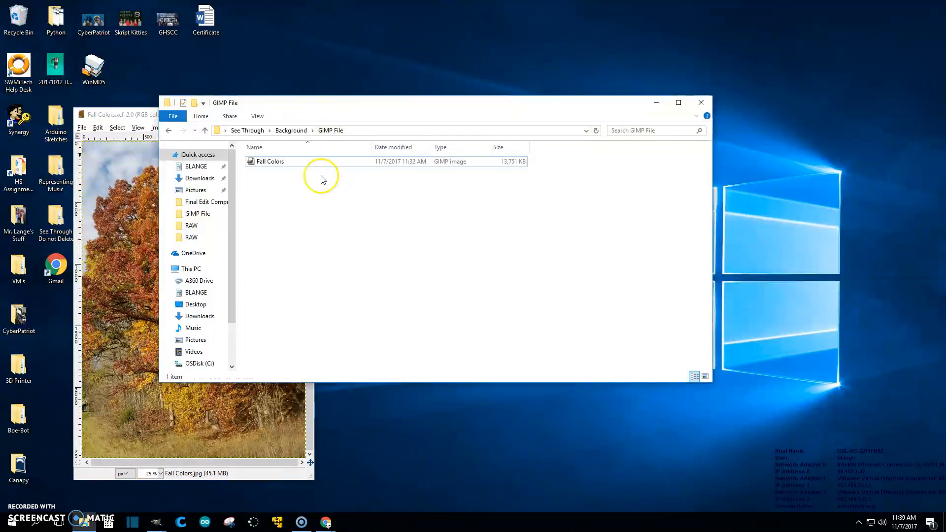
Review the Final Edit folder once more, and close the folder window and the Fall Colors image window.
click(168, 132)
double_click(262, 162)
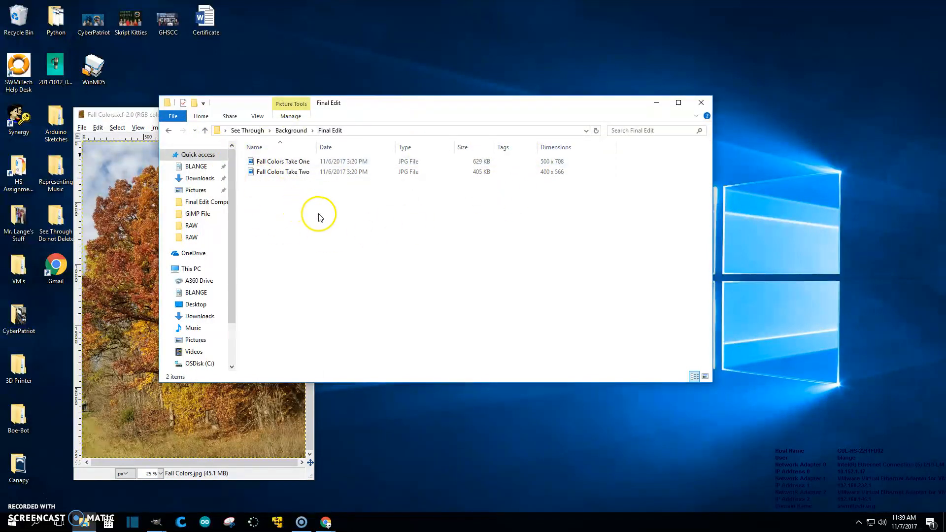
click(701, 102)
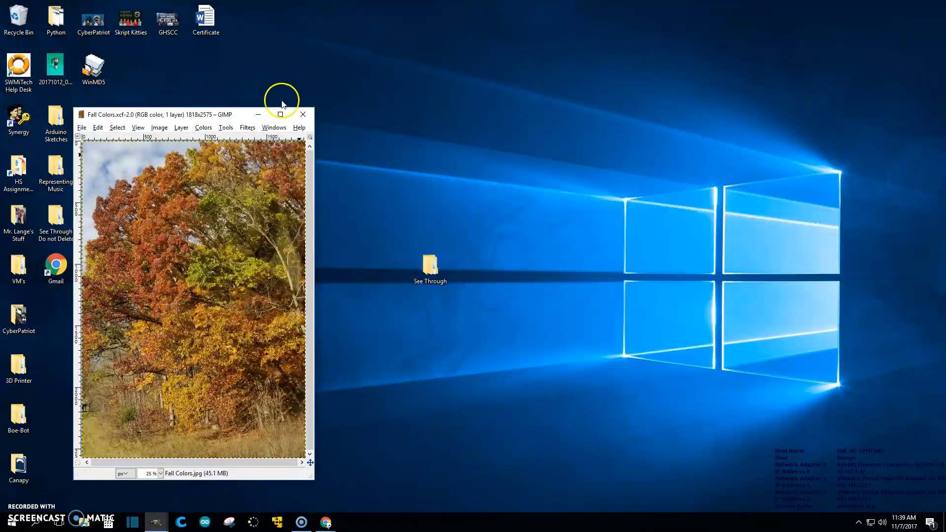
click(303, 114)
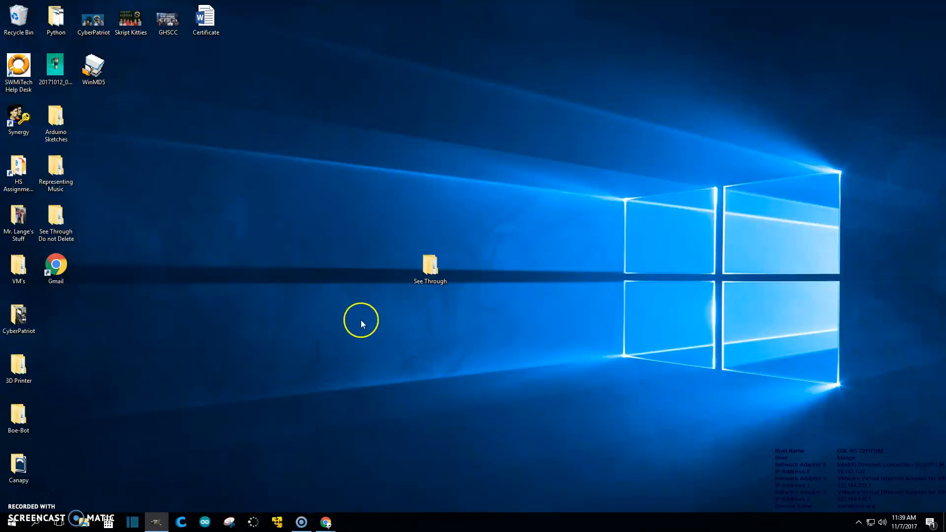